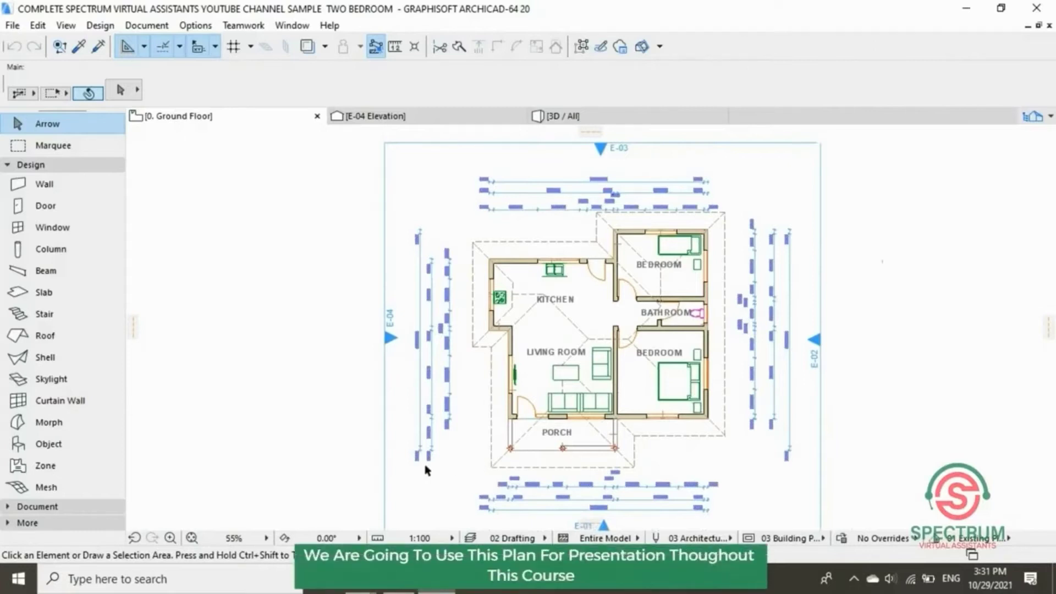
Begin loading the Walls two-bedroom project from the previous lesson through the File menu.
{"action": "scroll", "coordinate": [423, 470], "scroll_direction": "up", "scroll_amount": 1}
{"action": "scroll", "coordinate": [462, 425], "scroll_direction": "down", "scroll_amount": 1}
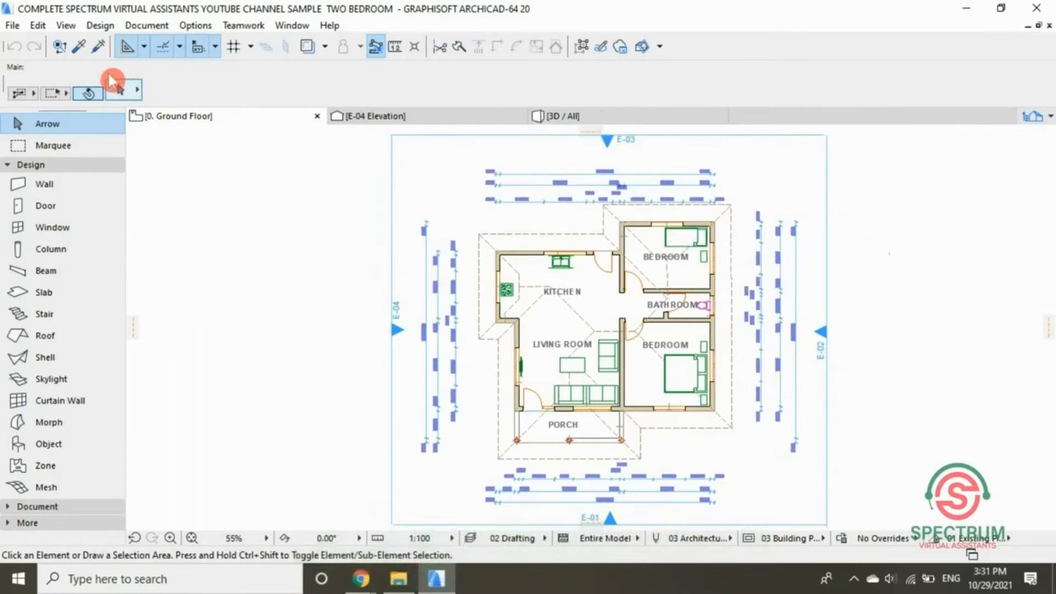
{"action": "left_click", "coordinate": [13, 26]}
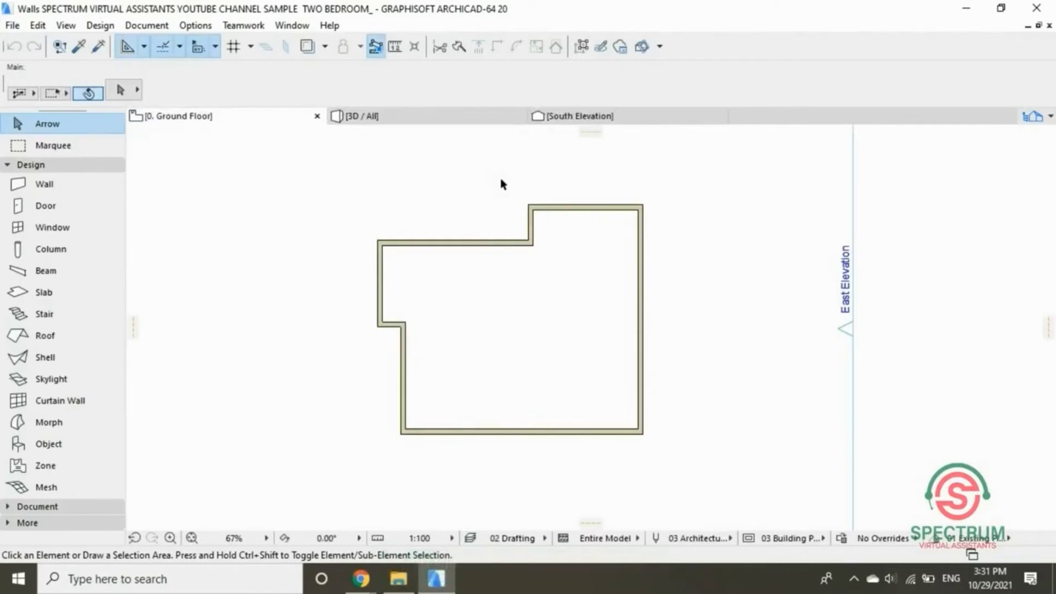
{"action": "scroll", "coordinate": [568, 236], "scroll_direction": "down", "scroll_amount": 1}
{"action": "scroll", "coordinate": [438, 328], "scroll_direction": "up", "scroll_amount": 3}
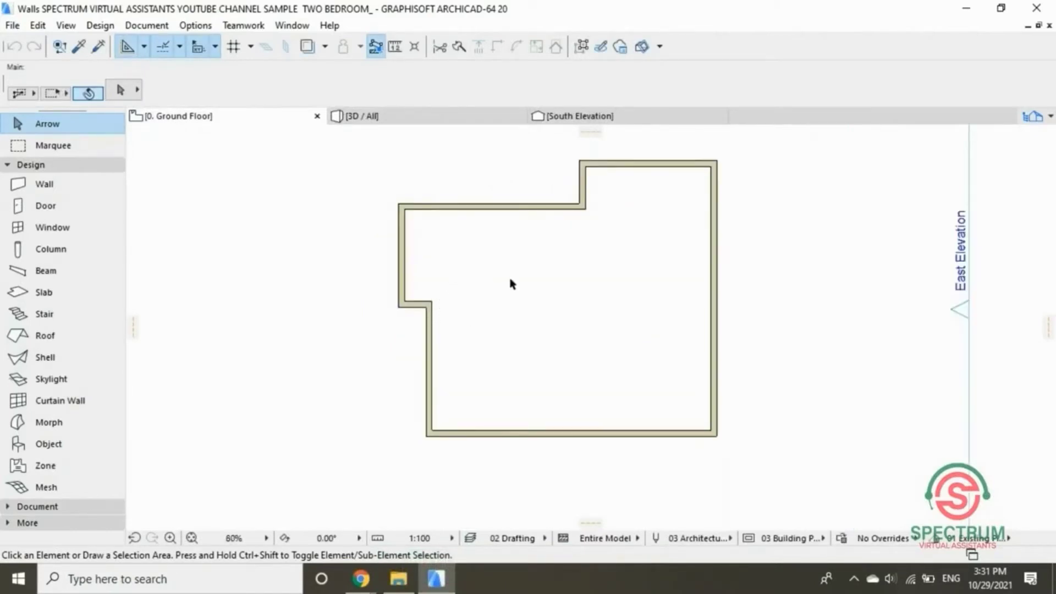
{"action": "scroll", "coordinate": [501, 284], "scroll_direction": "up", "scroll_amount": 1}
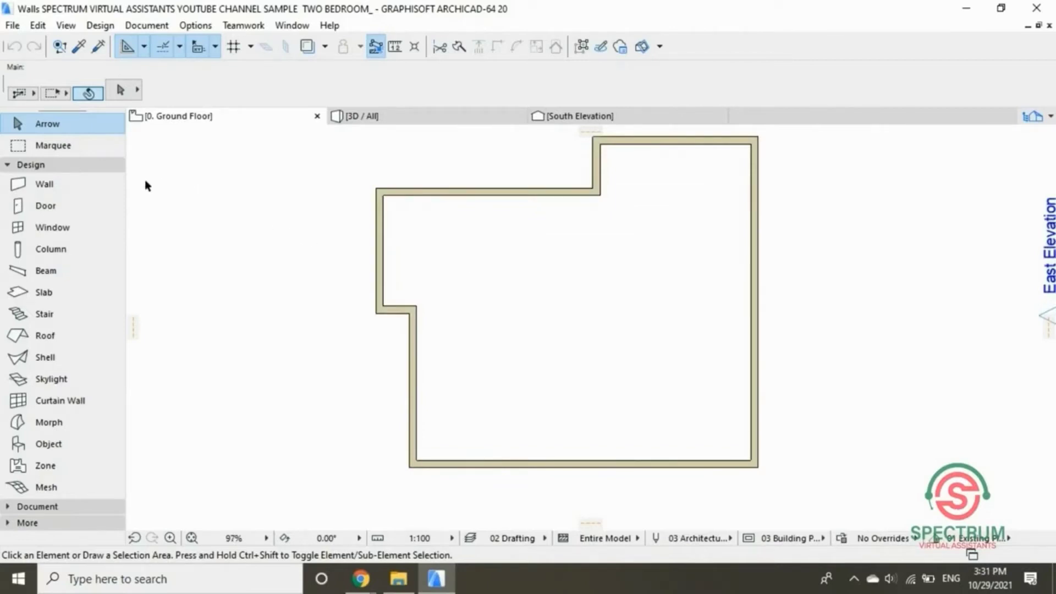
Stretch the short vertical step wall down past the bottom exterior wall.
{"action": "left_click", "coordinate": [656, 144]}
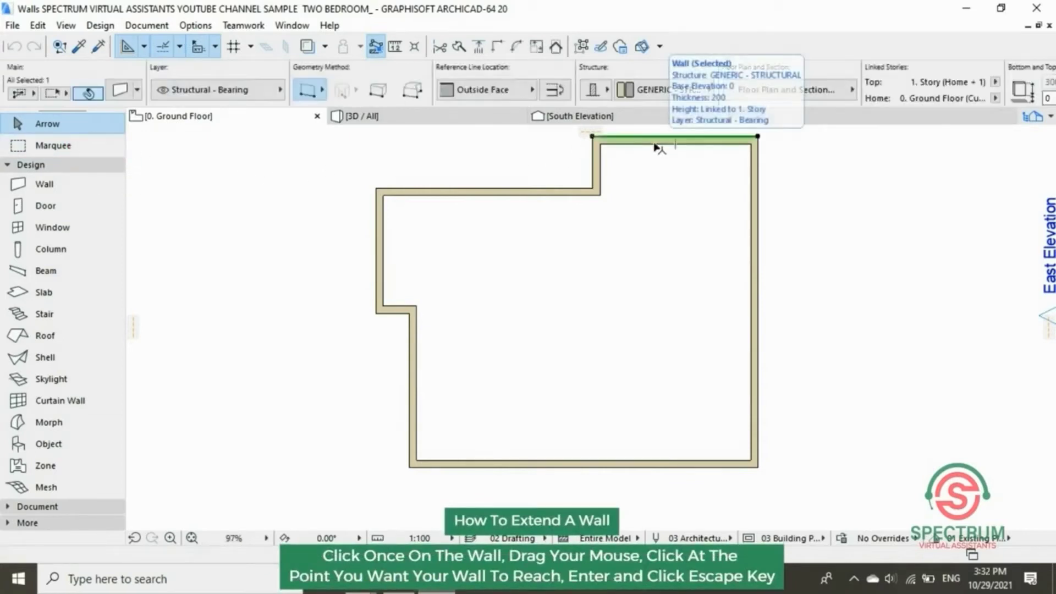
{"action": "left_click", "coordinate": [596, 189]}
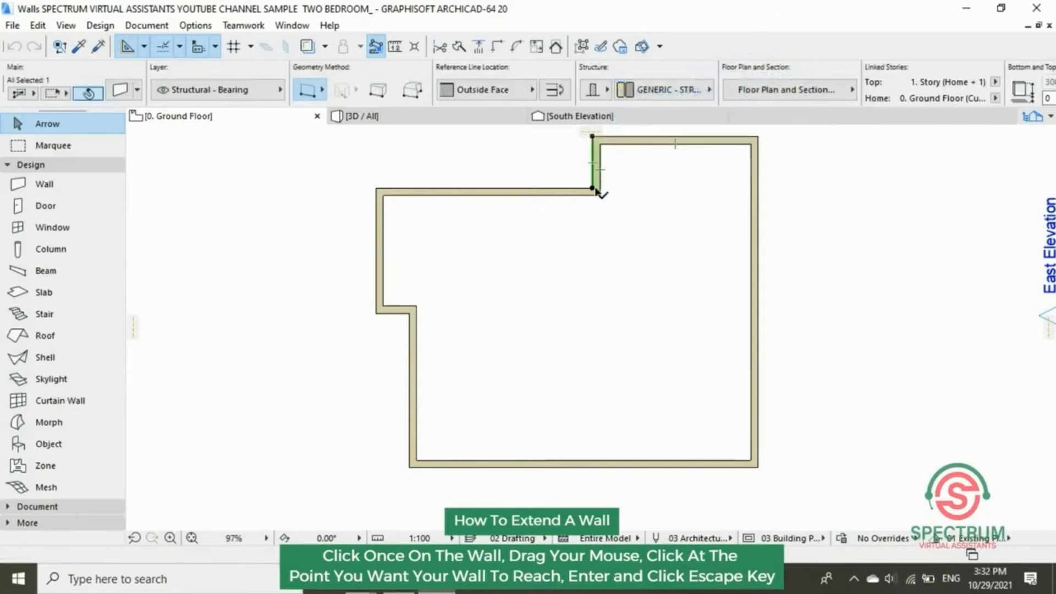
{"action": "left_click", "coordinate": [593, 190]}
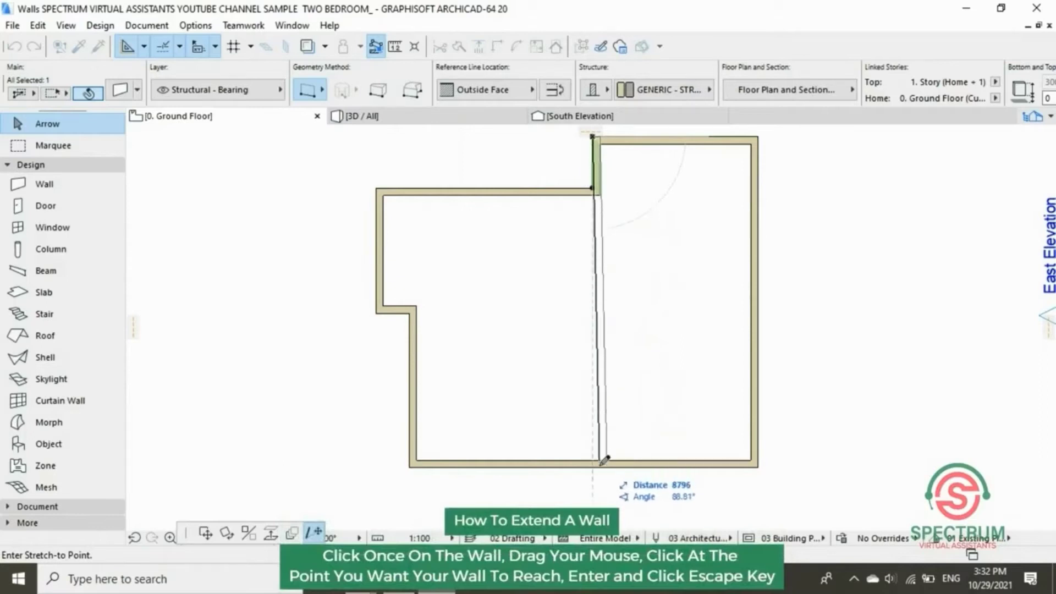
{"action": "left_click", "coordinate": [599, 499]}
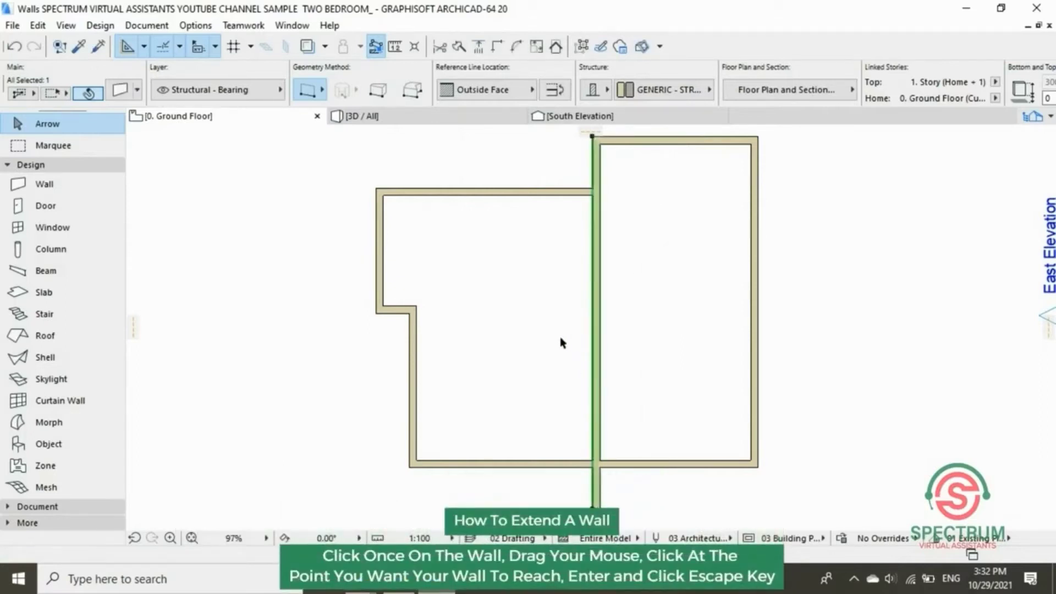
{"action": "key", "text": "Escape"}
Stretch the short left horizontal wall right beyond the outline.
{"action": "left_click", "coordinate": [391, 316]}
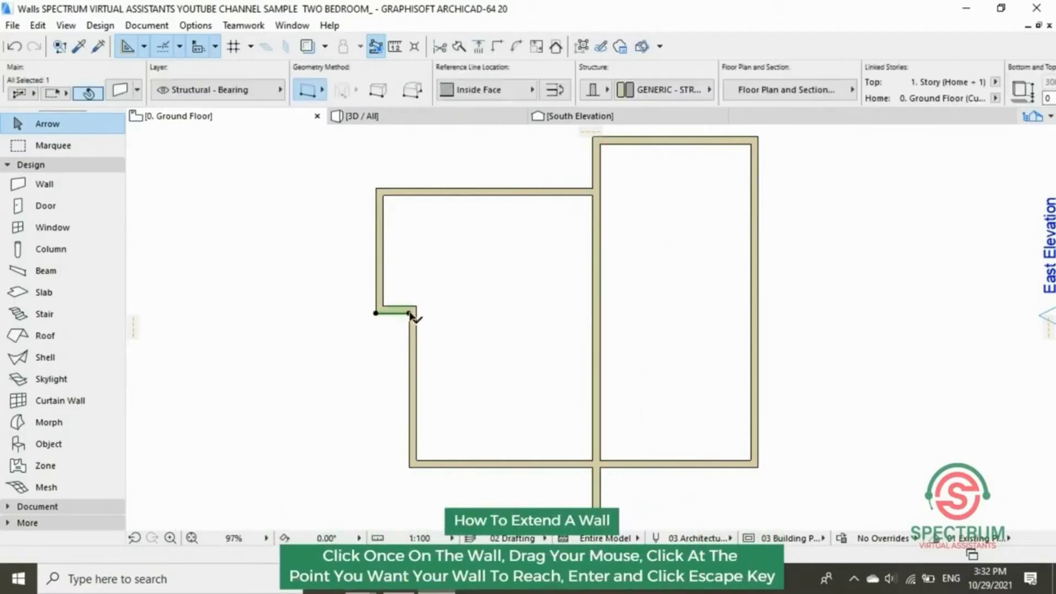
{"action": "left_click", "coordinate": [410, 313]}
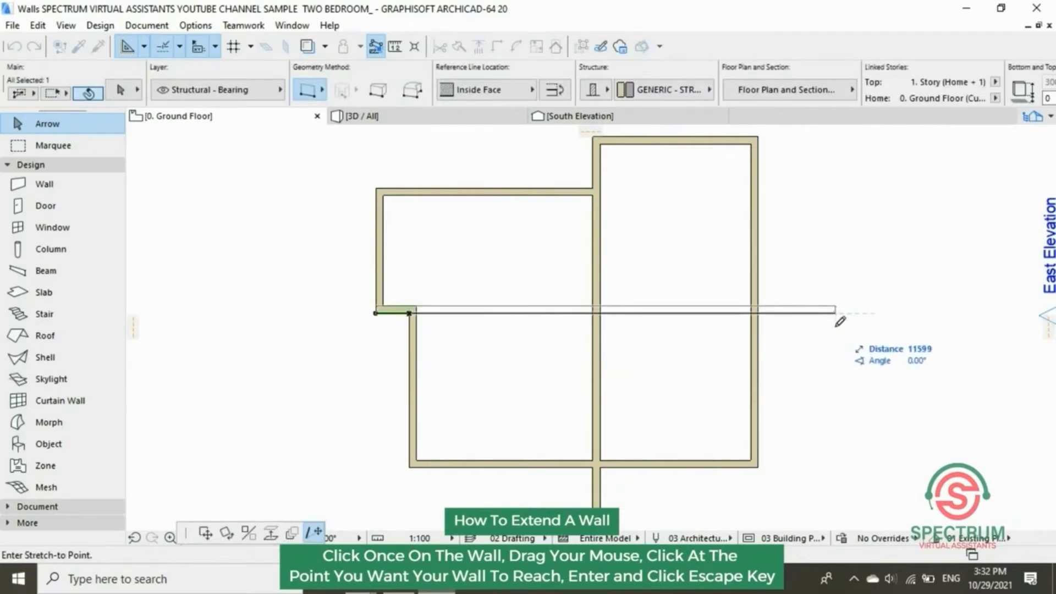
{"action": "left_click", "coordinate": [836, 314]}
{"action": "key", "text": "Escape"}
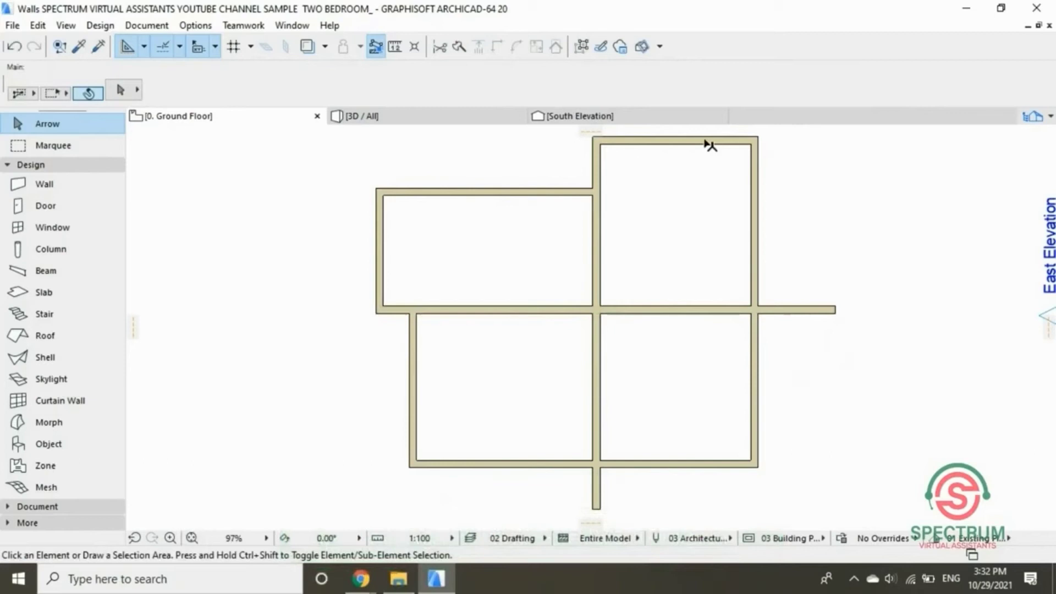
Drag a copy of the right block's top wall 3000 downward.
{"action": "left_click", "coordinate": [707, 141]}
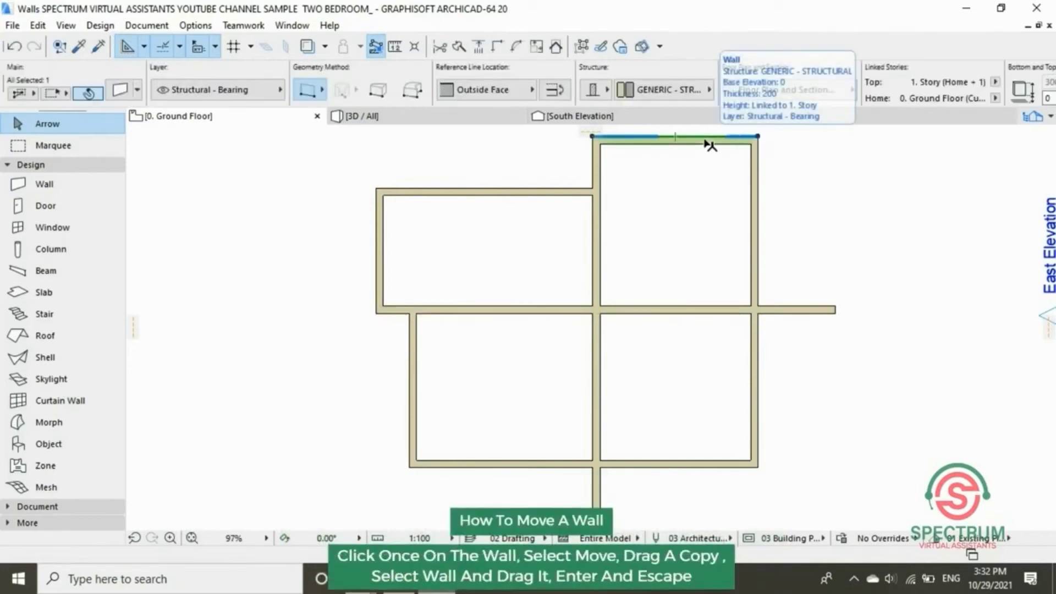
{"action": "right_click", "coordinate": [709, 144]}
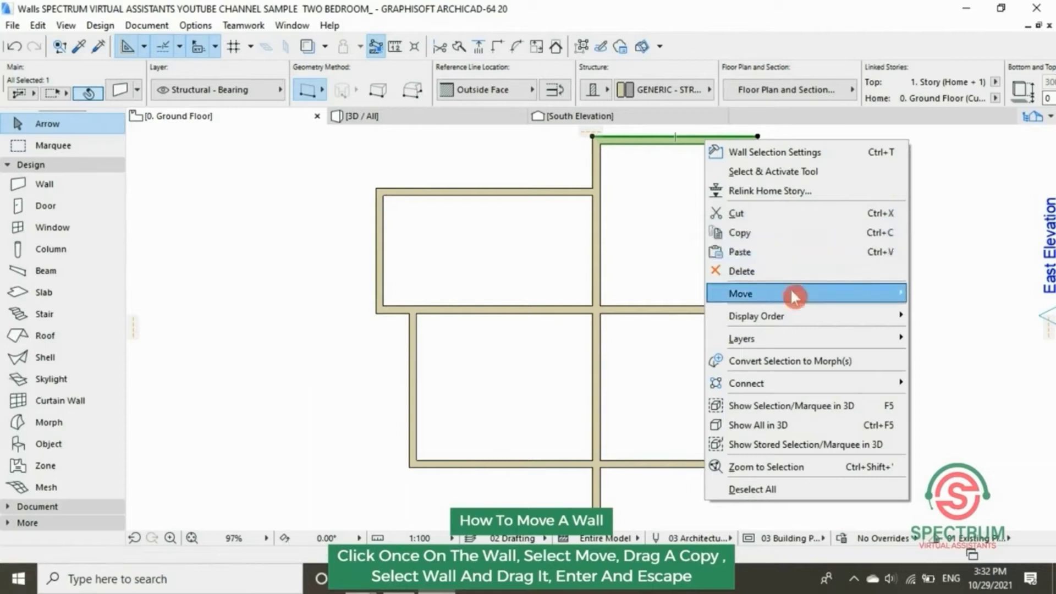
{"action": "mouse_move", "coordinate": [797, 295]}
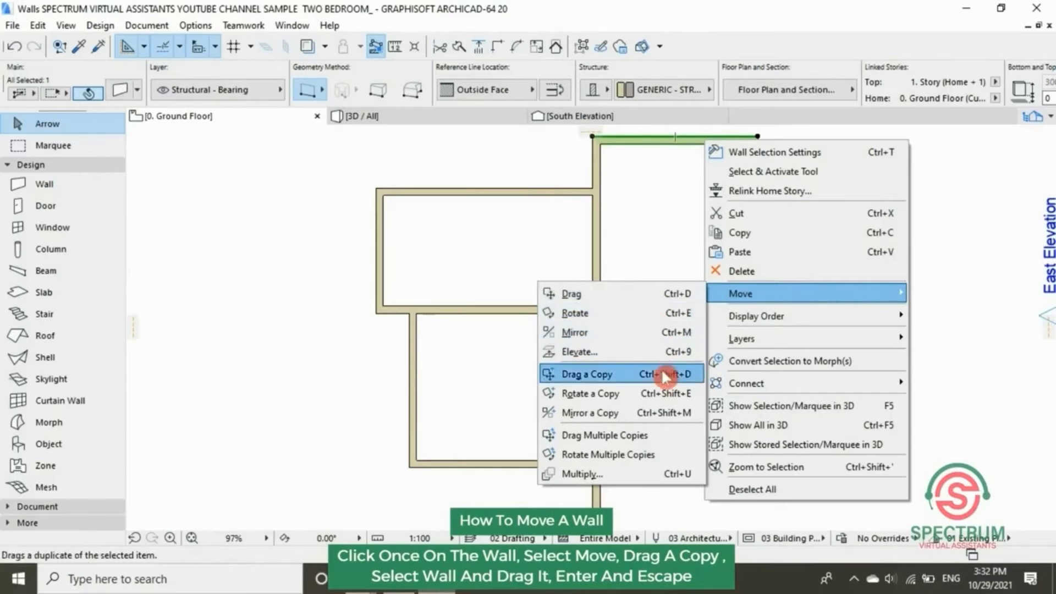
{"action": "left_click", "coordinate": [645, 375]}
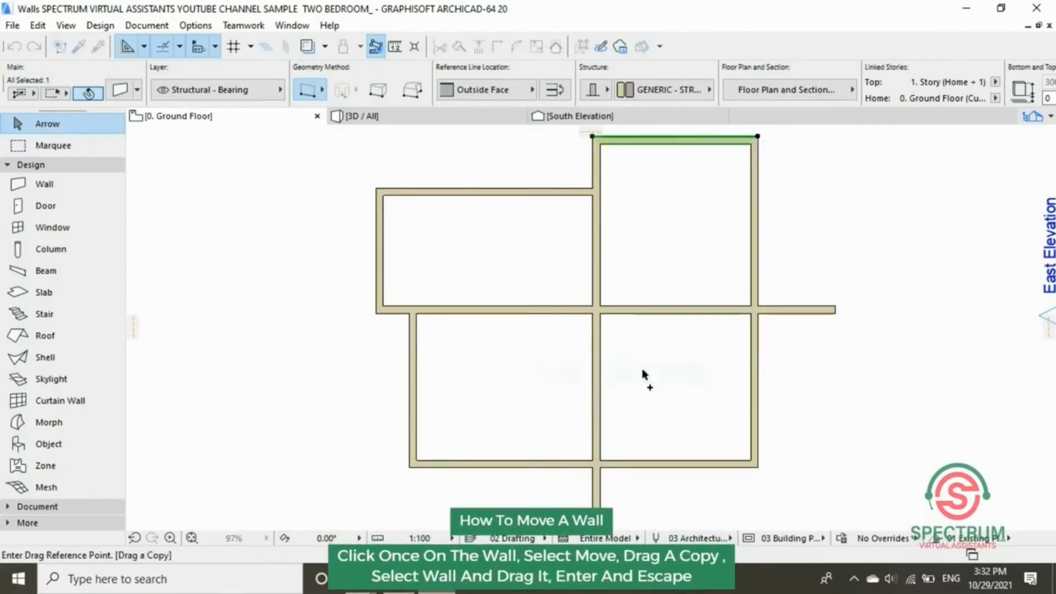
{"action": "left_click", "coordinate": [700, 137]}
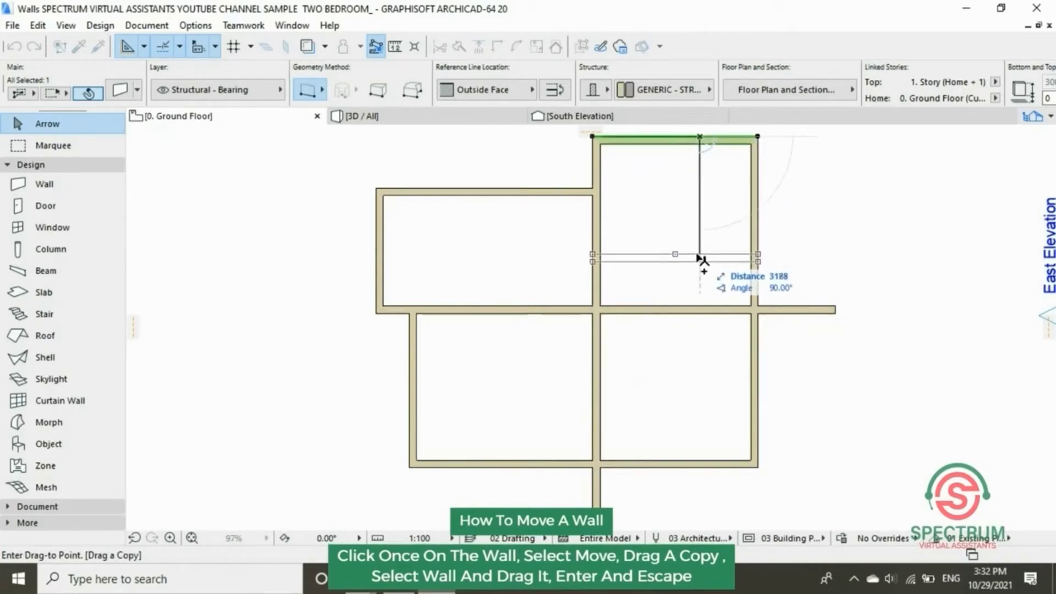
{"action": "type", "text": "3"}
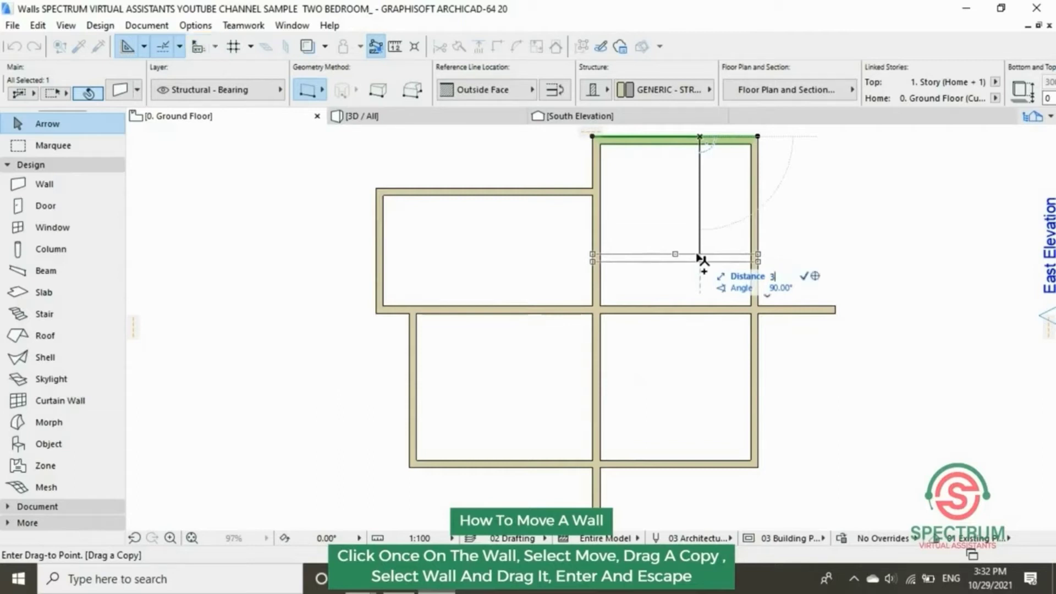
{"action": "type", "text": "0"}
{"action": "key", "text": "Return"}
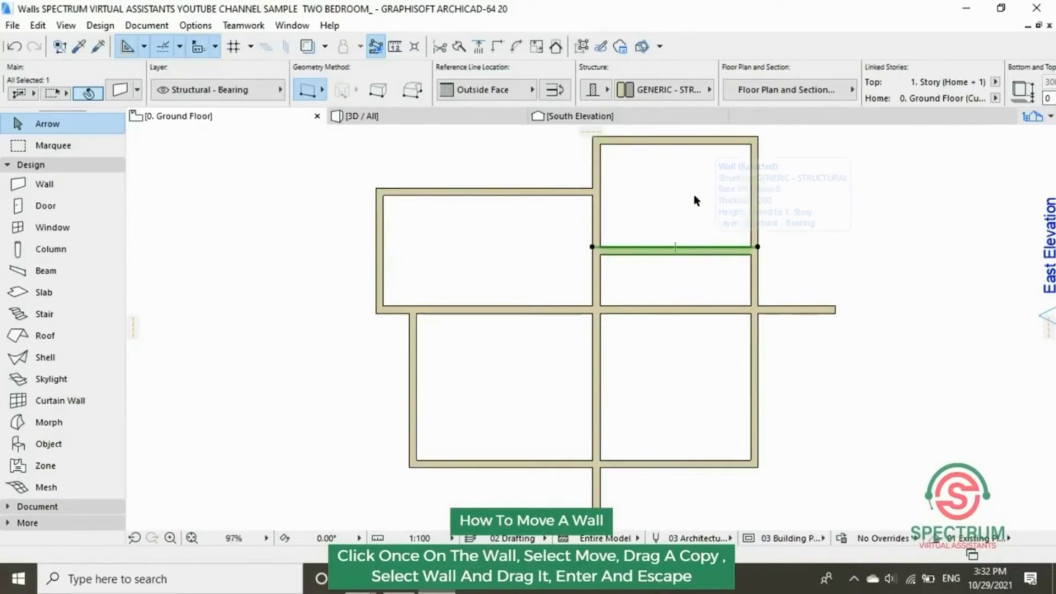
{"action": "key", "text": "Escape"}
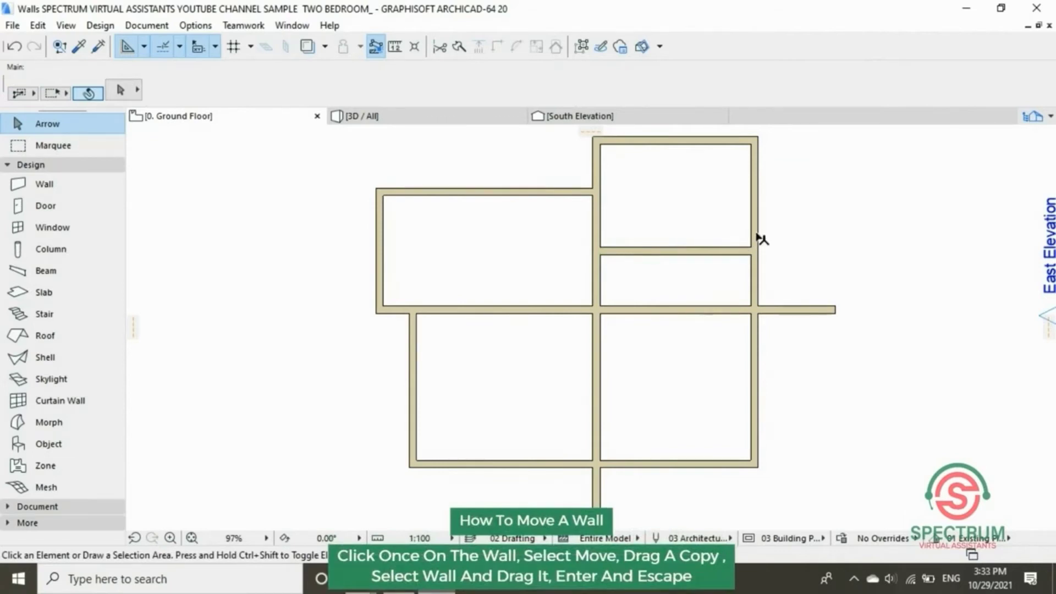
Drag a copy of the right exterior wall 2000 to the left.
{"action": "left_click", "coordinate": [755, 204]}
{"action": "right_click", "coordinate": [758, 182]}
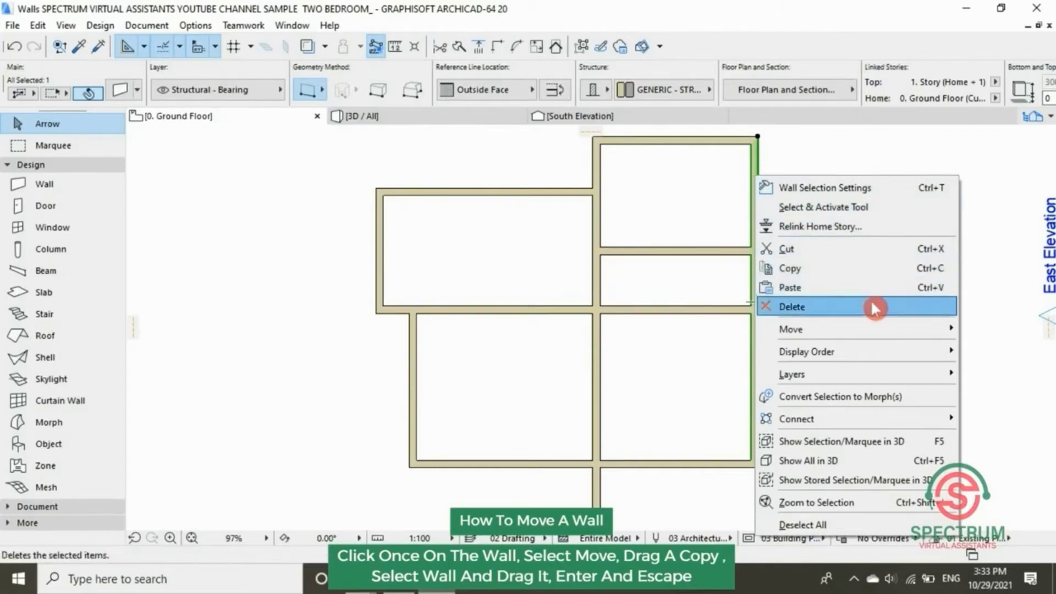
{"action": "mouse_move", "coordinate": [851, 323]}
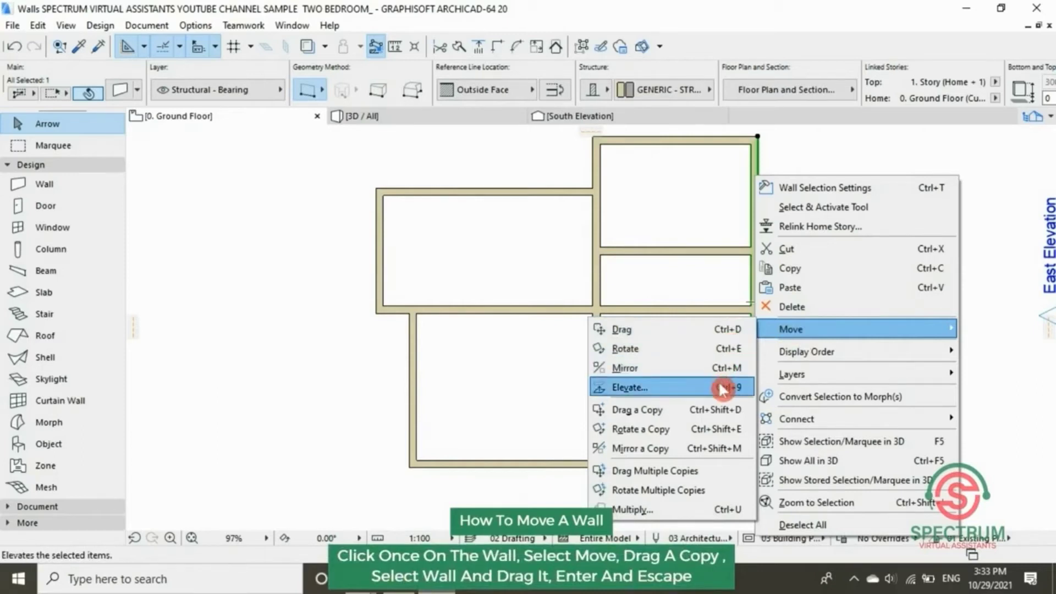
{"action": "left_click", "coordinate": [723, 410]}
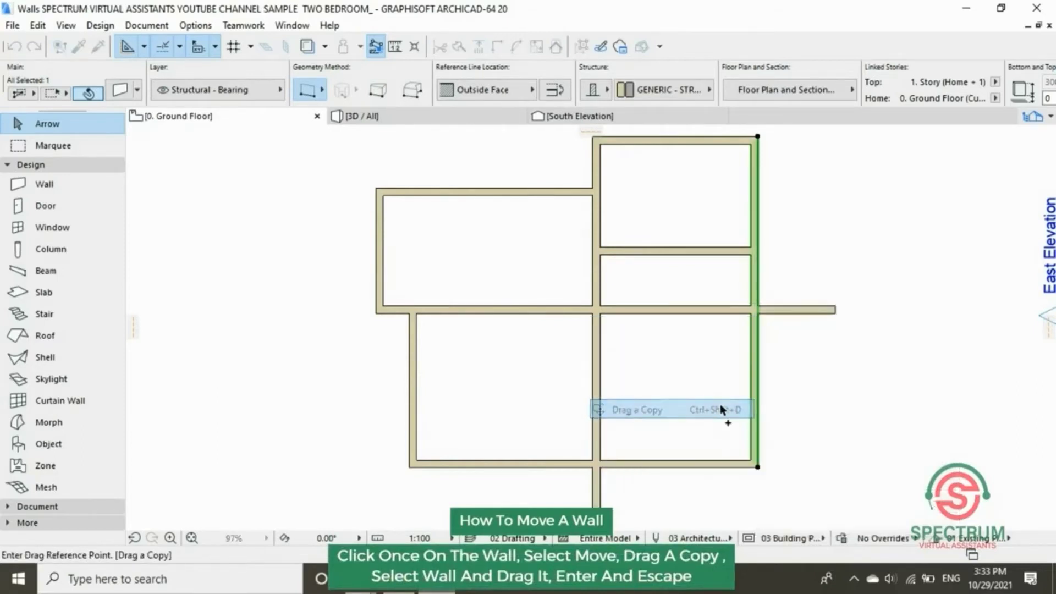
{"action": "left_click", "coordinate": [750, 214]}
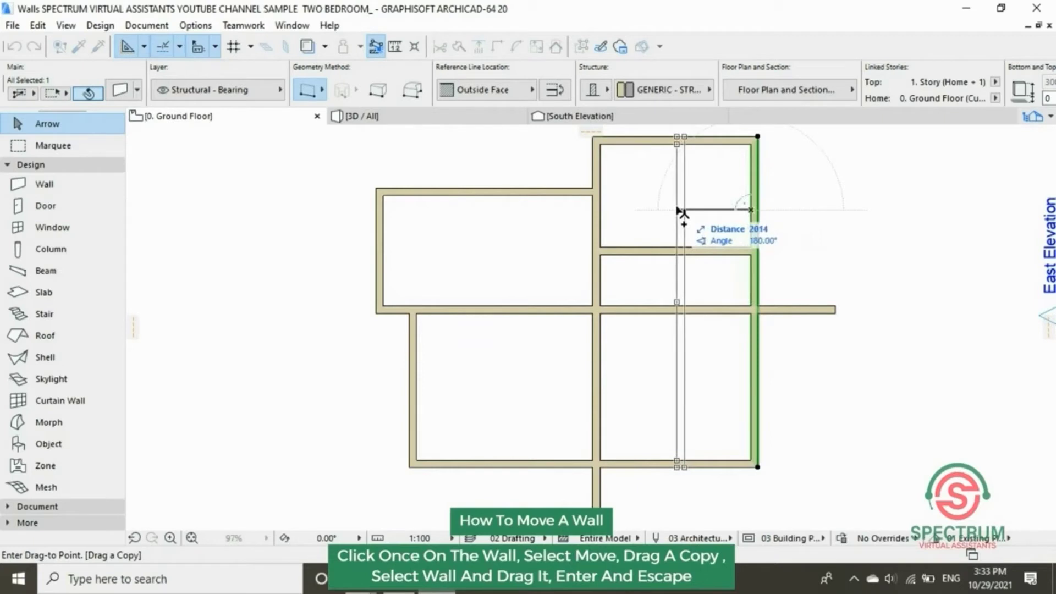
{"action": "type", "text": "200"}
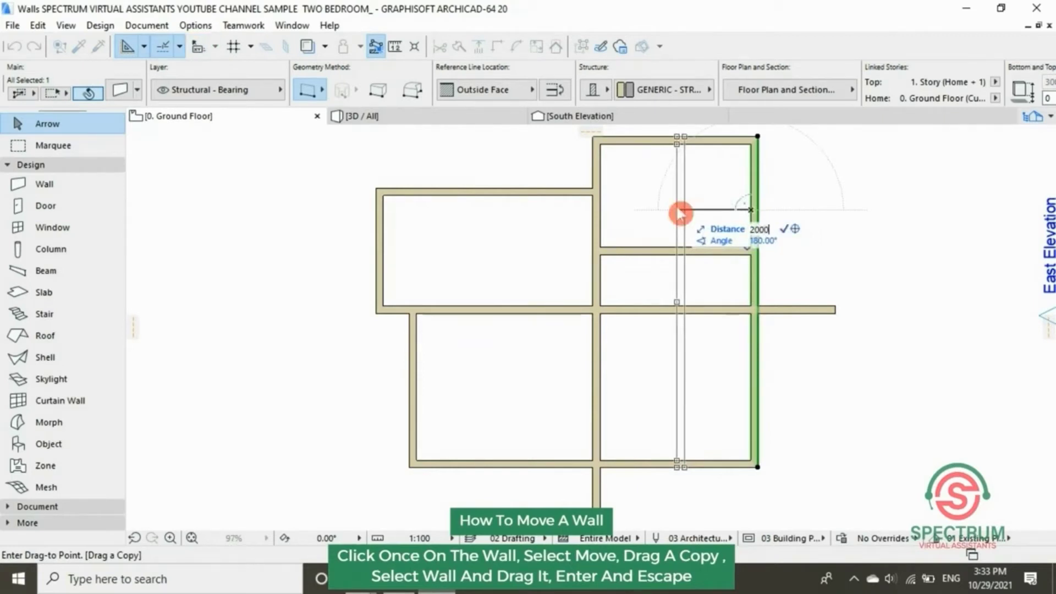
{"action": "type", "text": "0"}
{"action": "key", "text": "Return"}
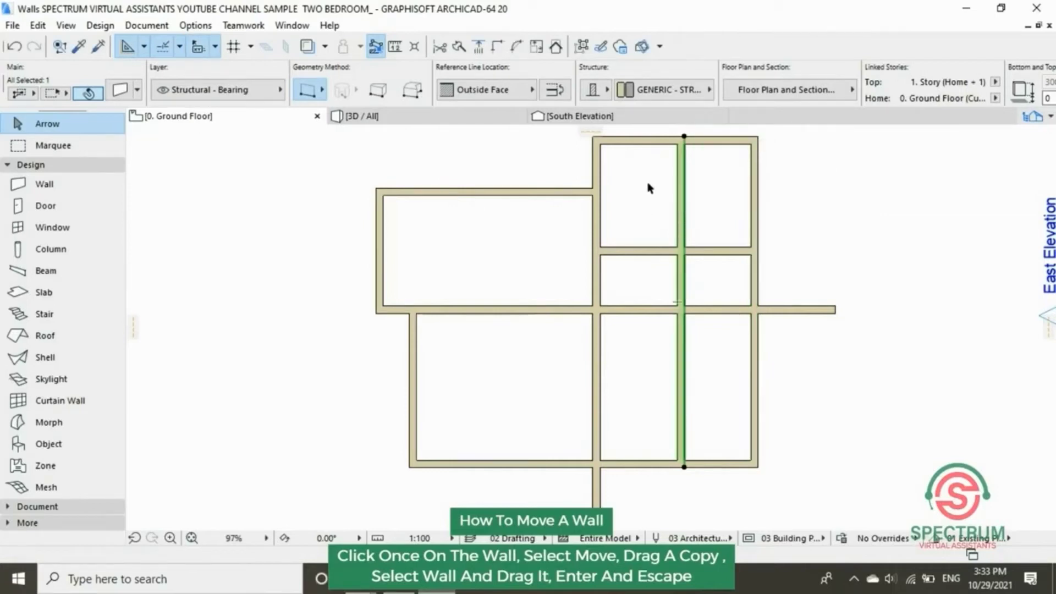
{"action": "key", "text": "Escape"}
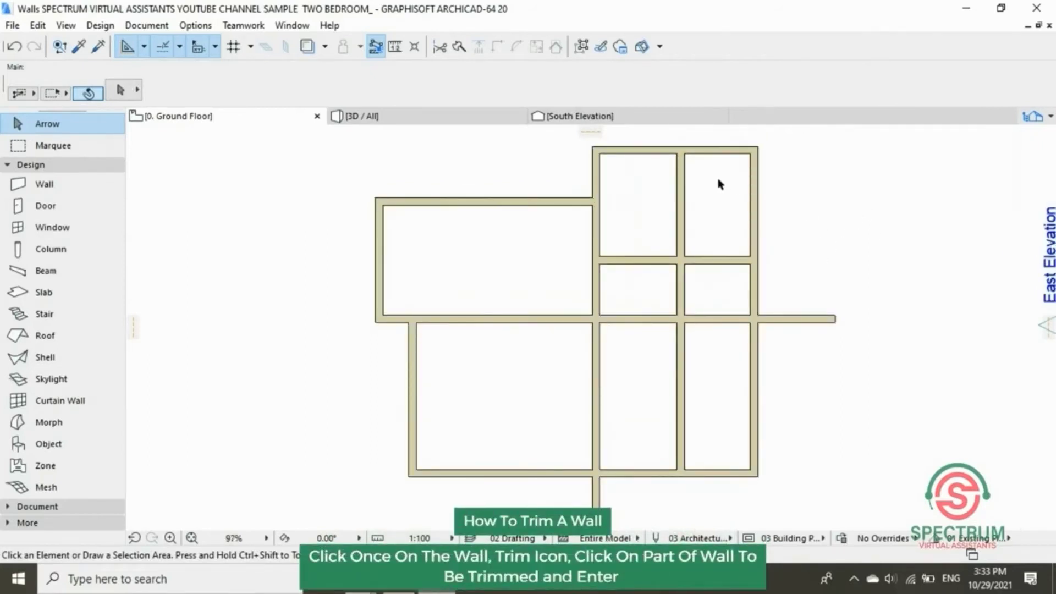
Trim away the inner vertical wall's piece inside the top-right room.
{"action": "left_click", "coordinate": [686, 193]}
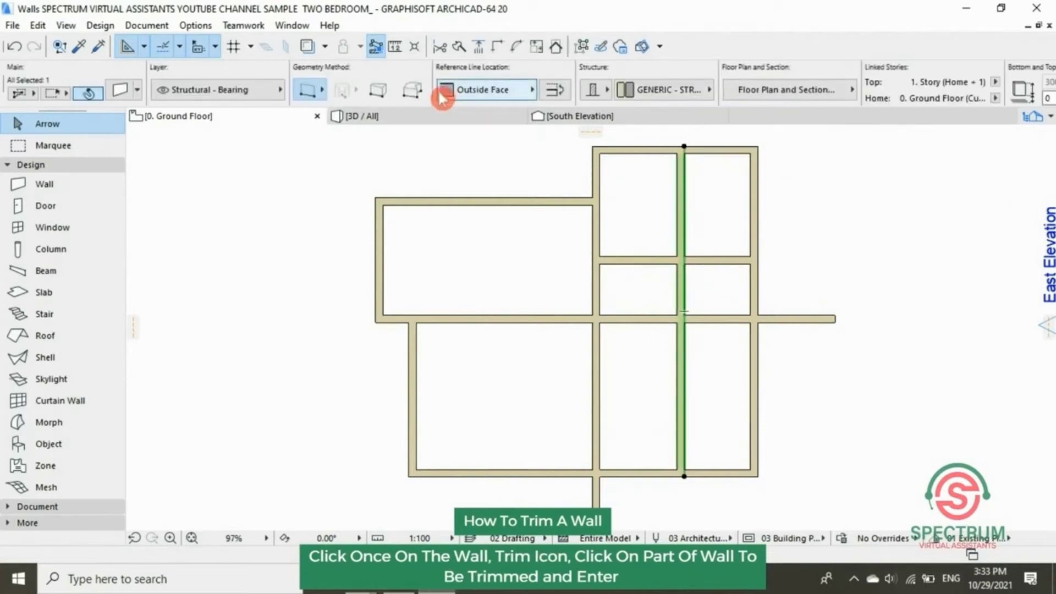
{"action": "left_click", "coordinate": [442, 47]}
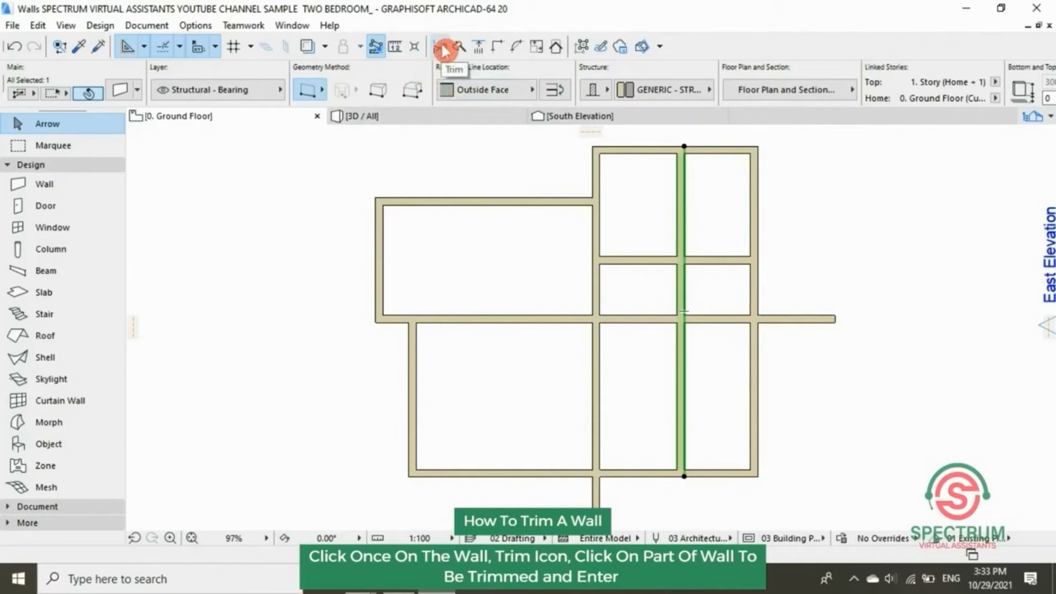
{"action": "left_click", "coordinate": [442, 48]}
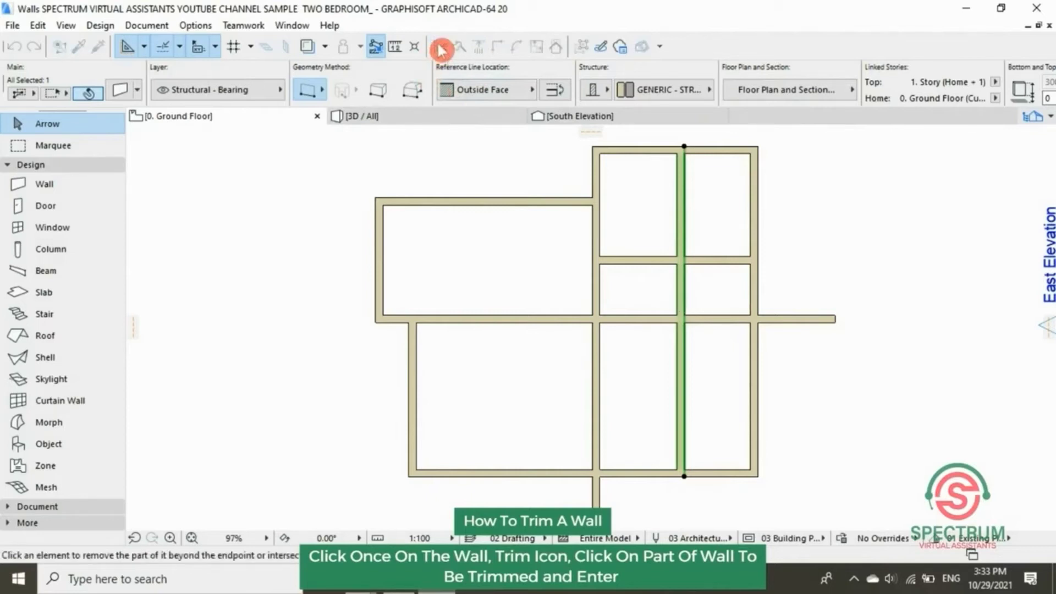
{"action": "left_click", "coordinate": [685, 186]}
{"action": "left_click", "coordinate": [672, 193]}
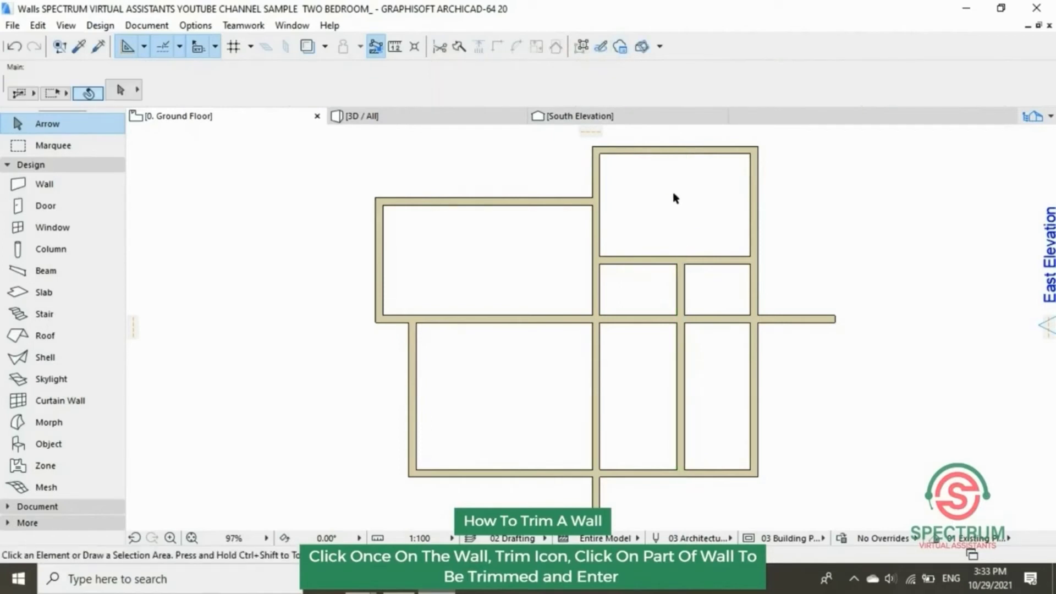
Trim the remaining inner wall's part below the cross wall.
{"action": "left_click", "coordinate": [686, 361]}
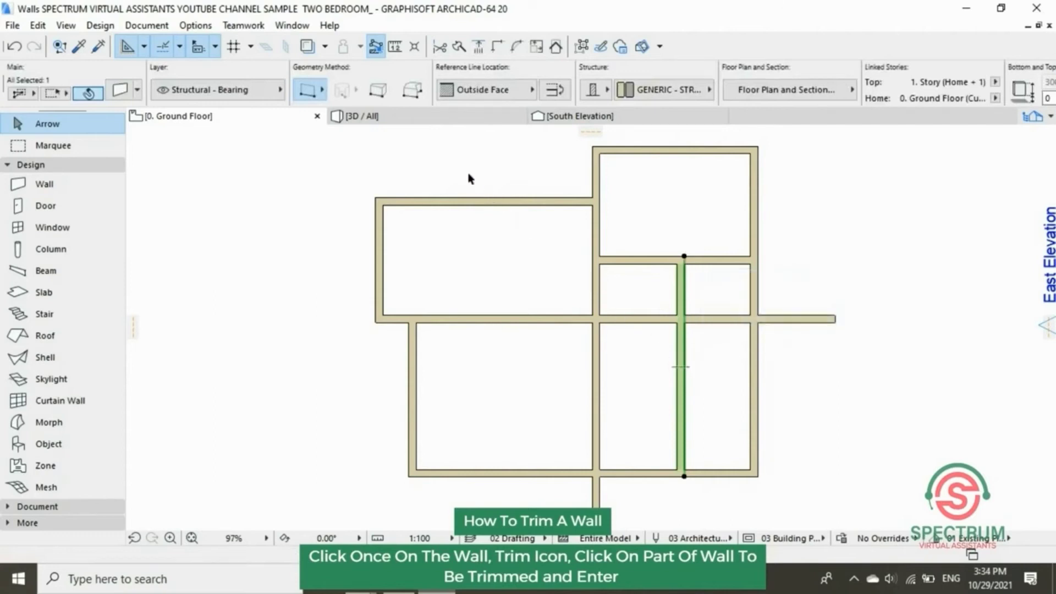
{"action": "left_click", "coordinate": [438, 50]}
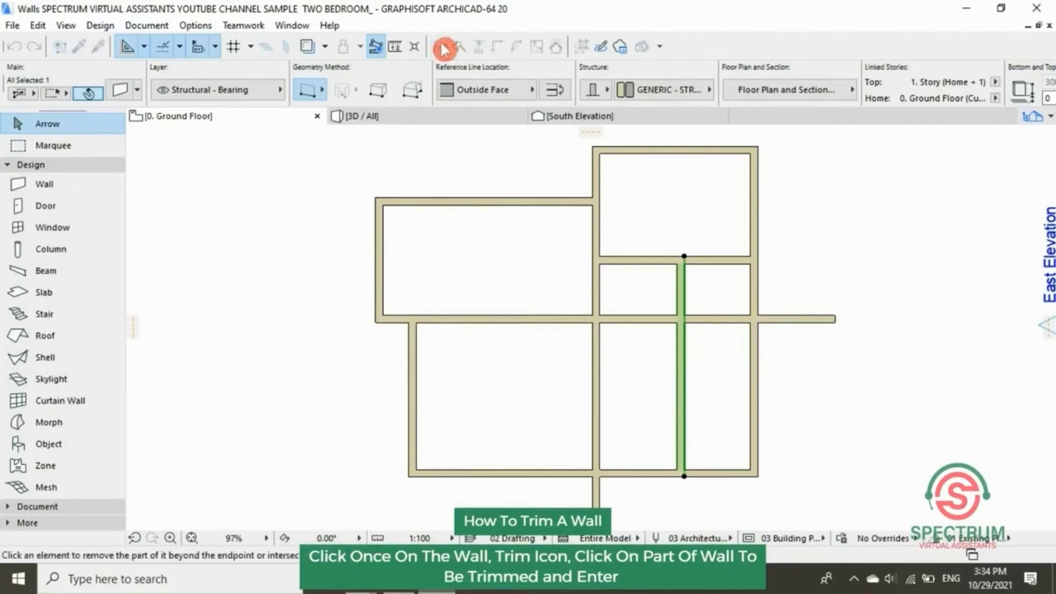
{"action": "left_click", "coordinate": [688, 382]}
{"action": "key", "text": "Return"}
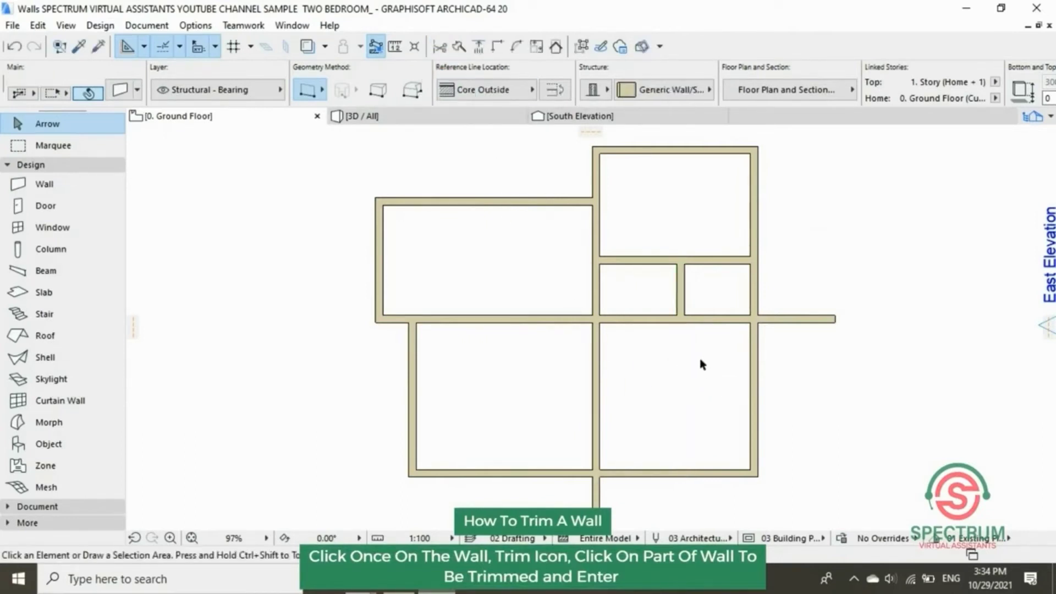
Trim the middle horizontal wall's end projecting past the right exterior wall.
{"action": "left_click", "coordinate": [806, 320]}
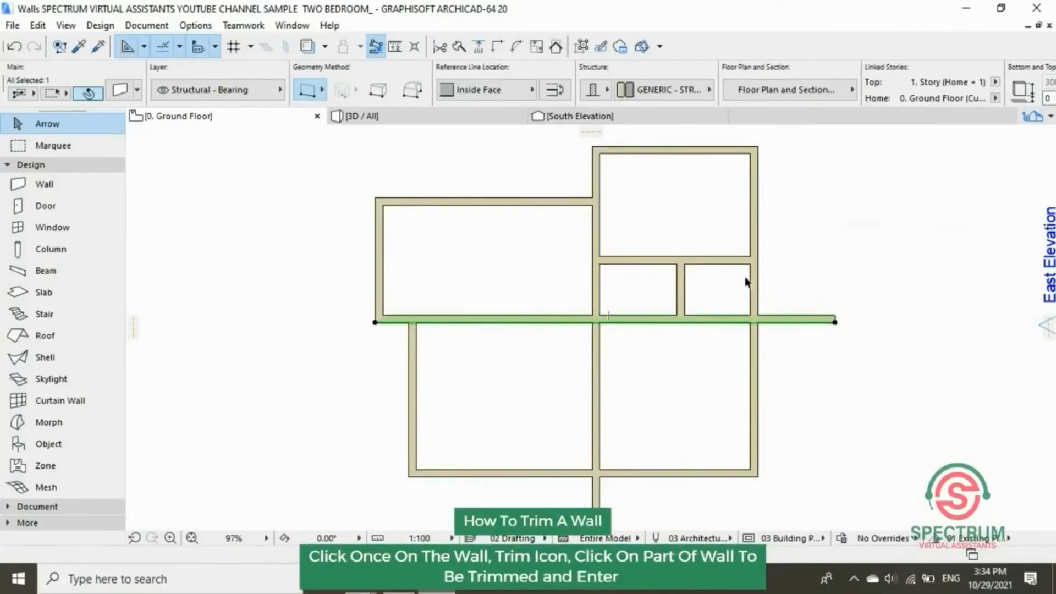
{"action": "left_click", "coordinate": [438, 49]}
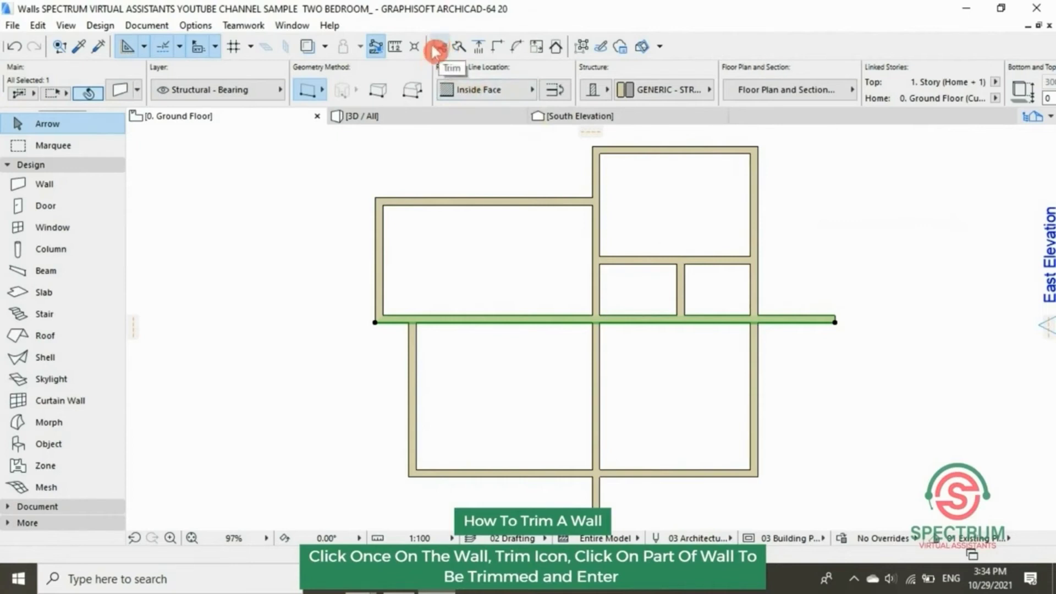
{"action": "left_click", "coordinate": [815, 323]}
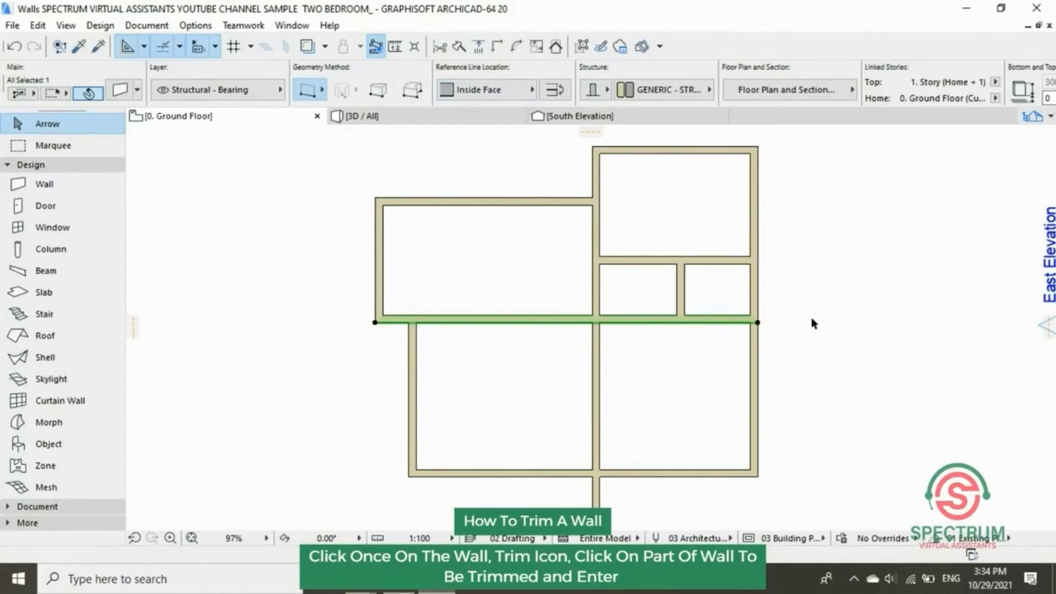
{"action": "key", "text": "Return"}
Trim the central vertical wall's stub below the bottom exterior wall.
{"action": "scroll", "coordinate": [556, 285], "scroll_direction": "down", "scroll_amount": 3}
{"action": "scroll", "coordinate": [715, 401], "scroll_direction": "up", "scroll_amount": 1}
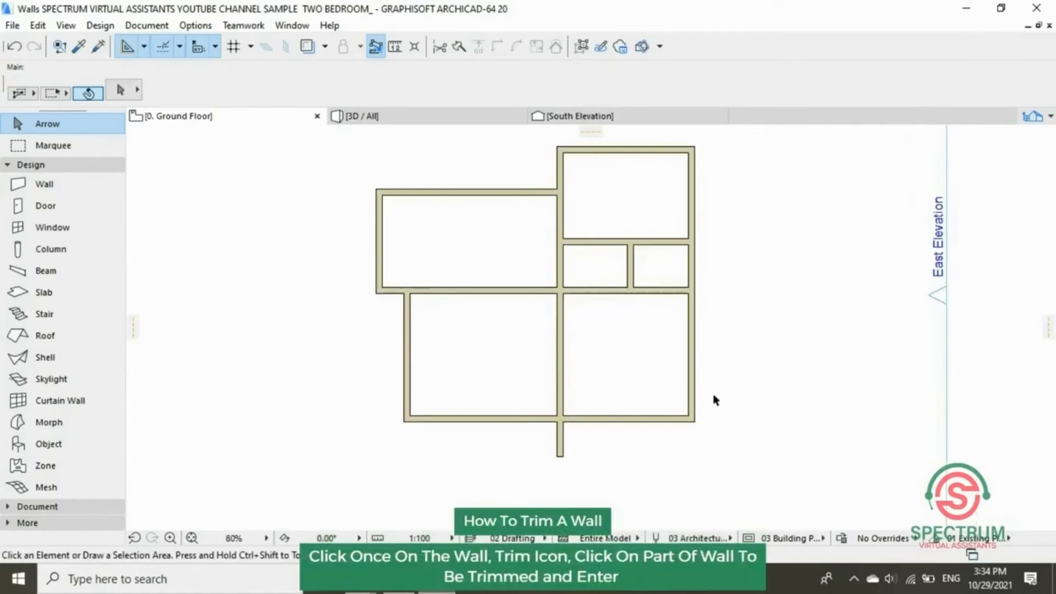
{"action": "scroll", "coordinate": [737, 220], "scroll_direction": "up", "scroll_amount": 1}
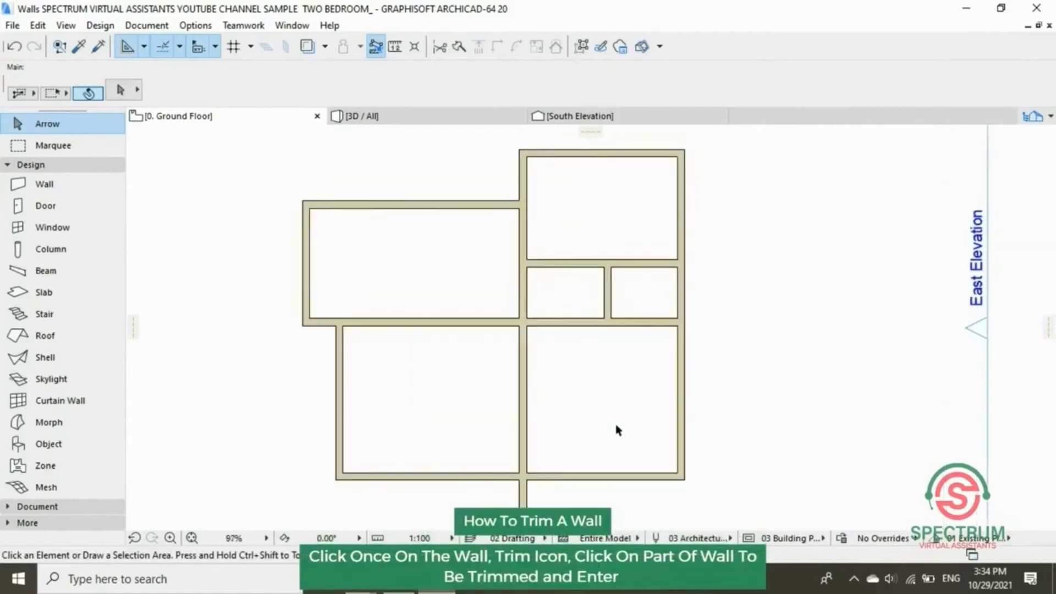
{"action": "left_click", "coordinate": [523, 505]}
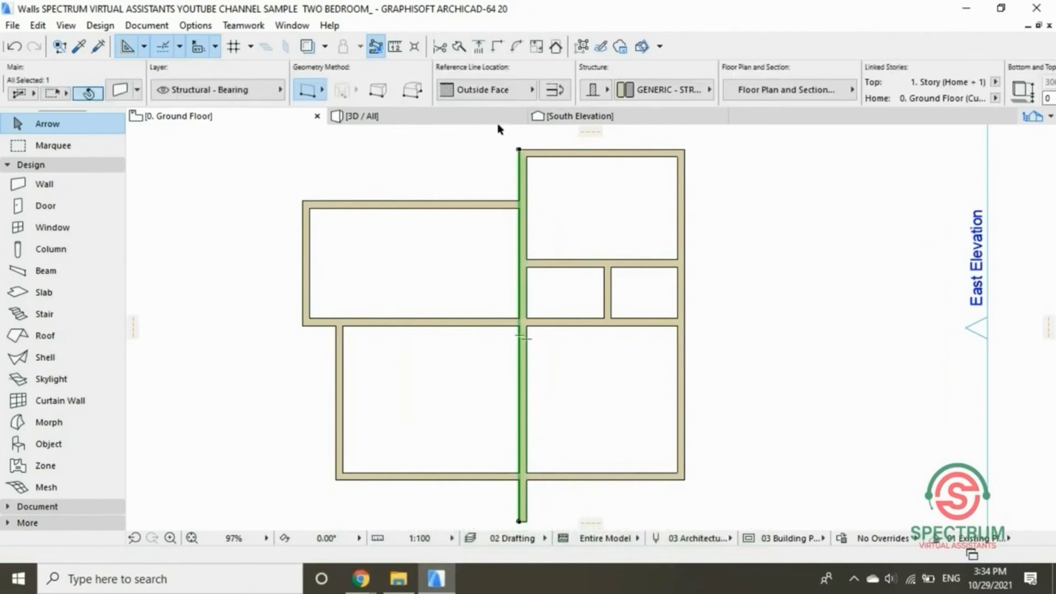
{"action": "left_click", "coordinate": [441, 48]}
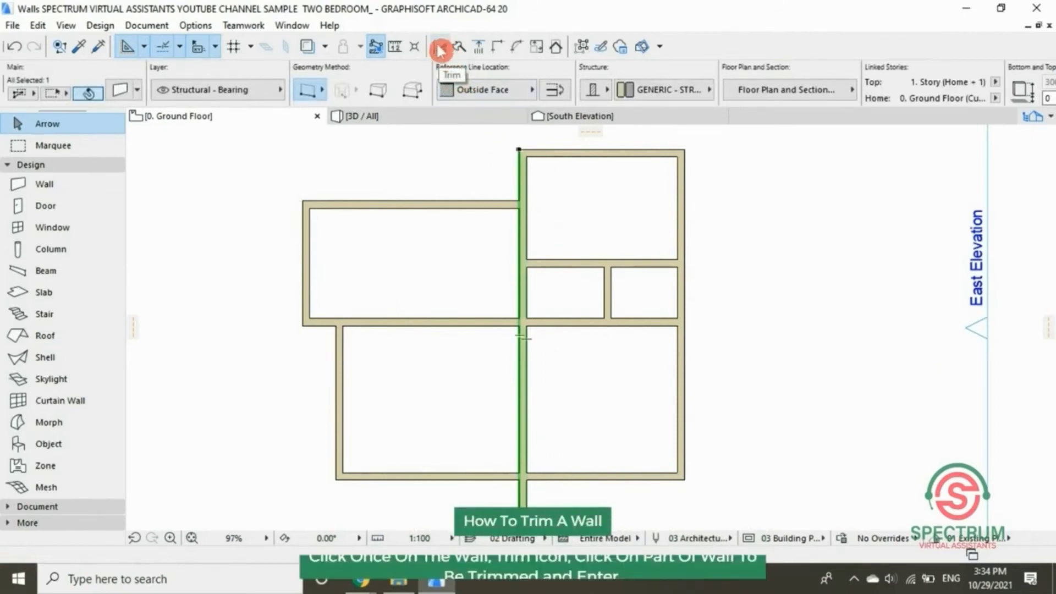
{"action": "left_click", "coordinate": [523, 502]}
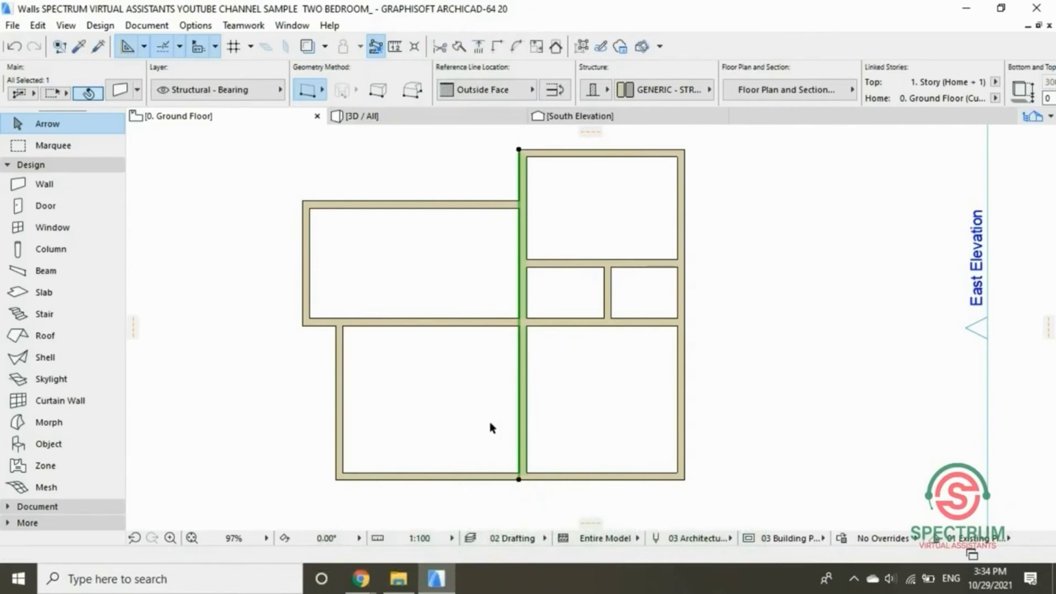
Split the middle horizontal wall at the central wall junction.
{"action": "left_click", "coordinate": [469, 378]}
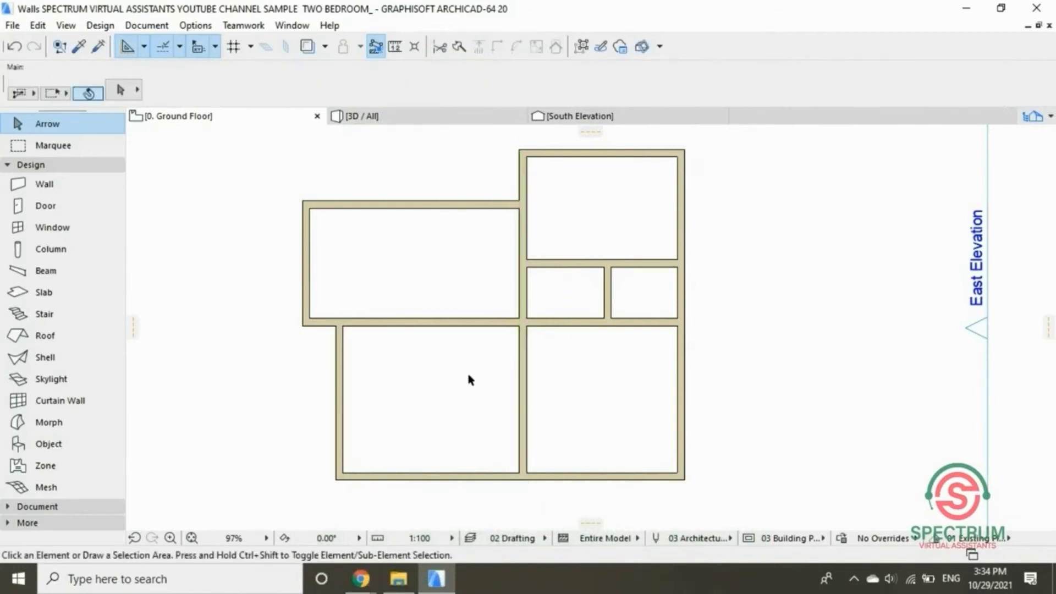
{"action": "left_click", "coordinate": [414, 323]}
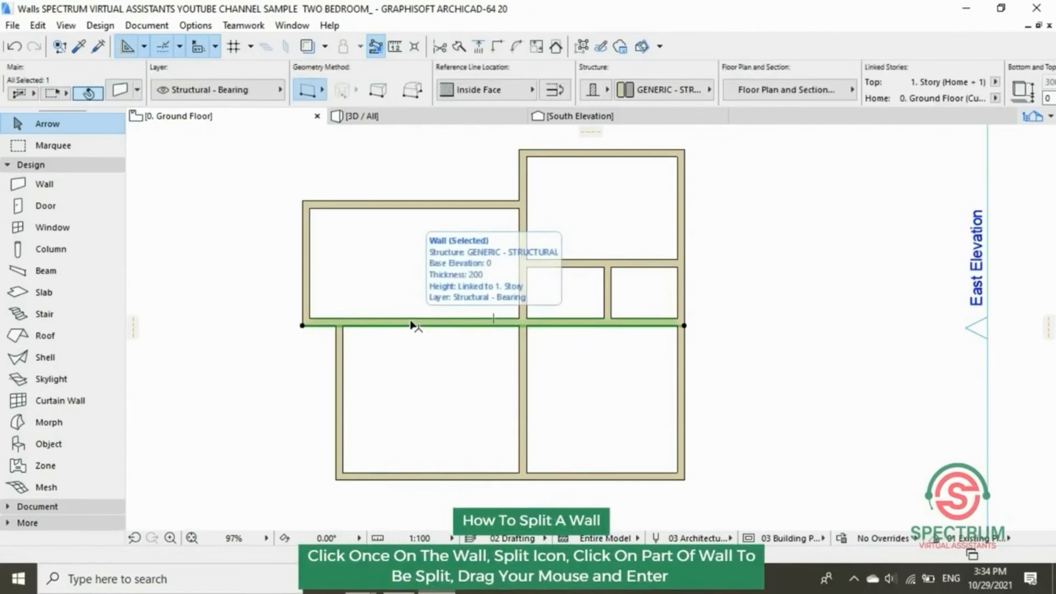
{"action": "left_click", "coordinate": [438, 49]}
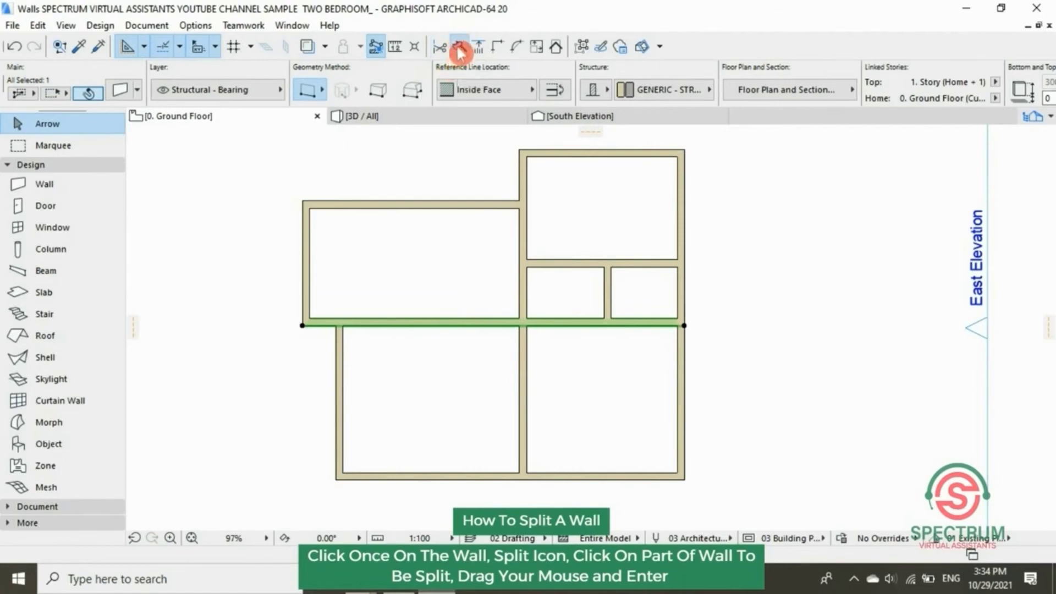
{"action": "left_click", "coordinate": [460, 51]}
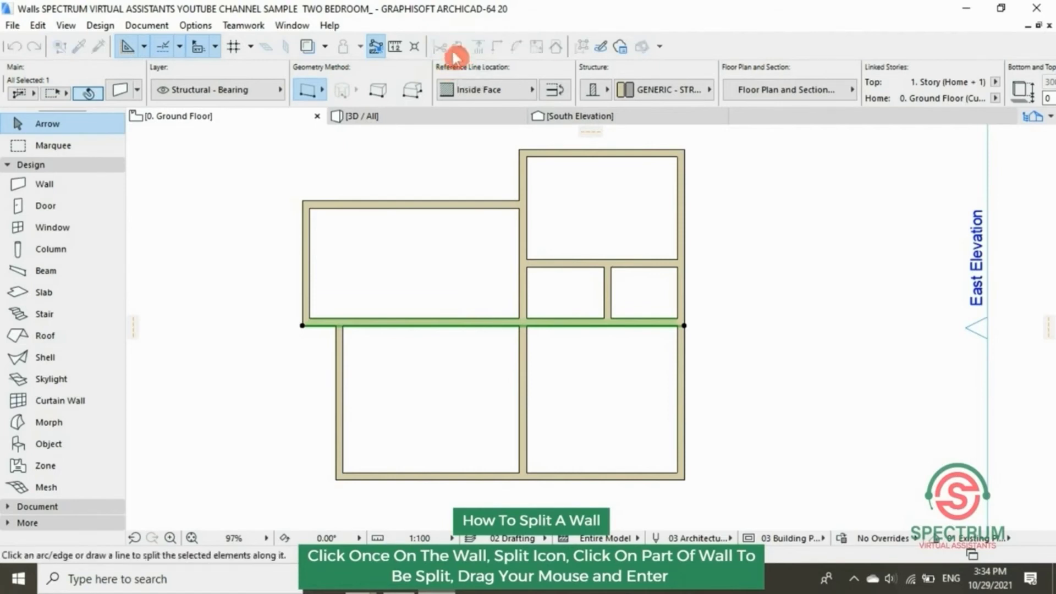
{"action": "left_click", "coordinate": [520, 320]}
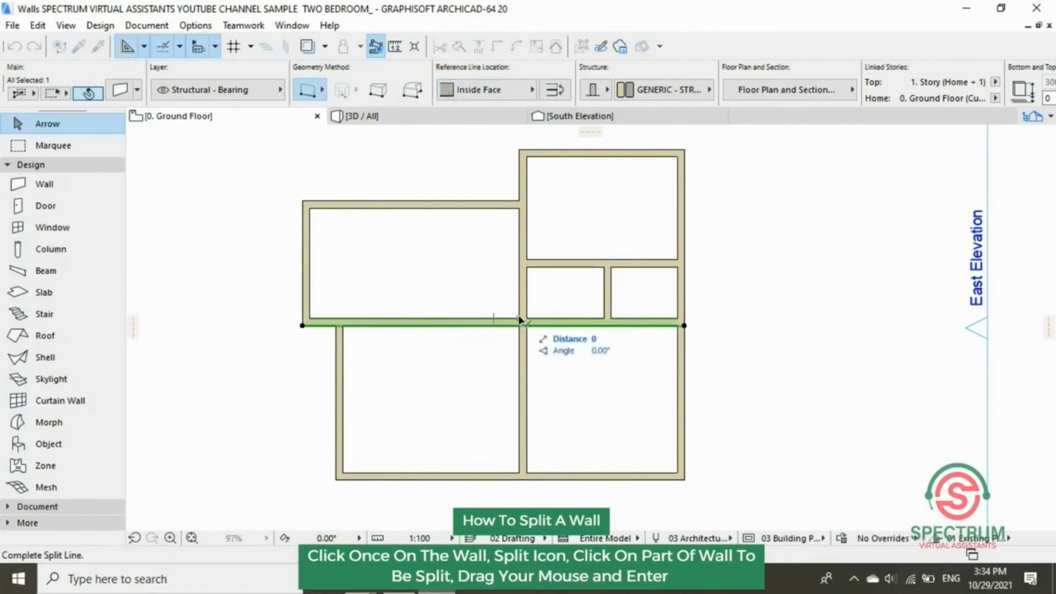
{"action": "left_click", "coordinate": [523, 372]}
{"action": "left_click", "coordinate": [465, 369]}
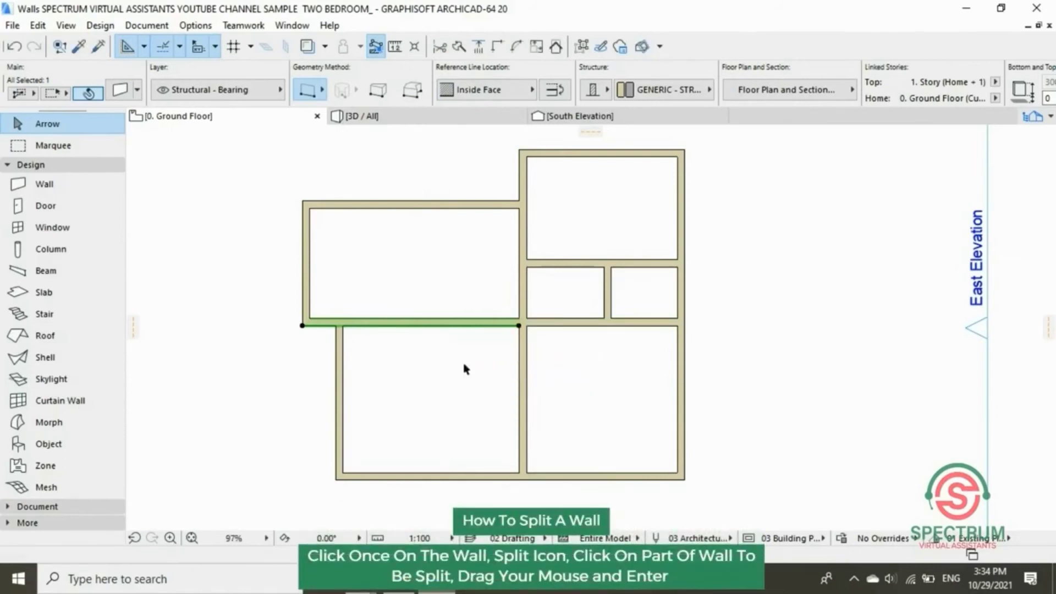
{"action": "left_click", "coordinate": [434, 261]}
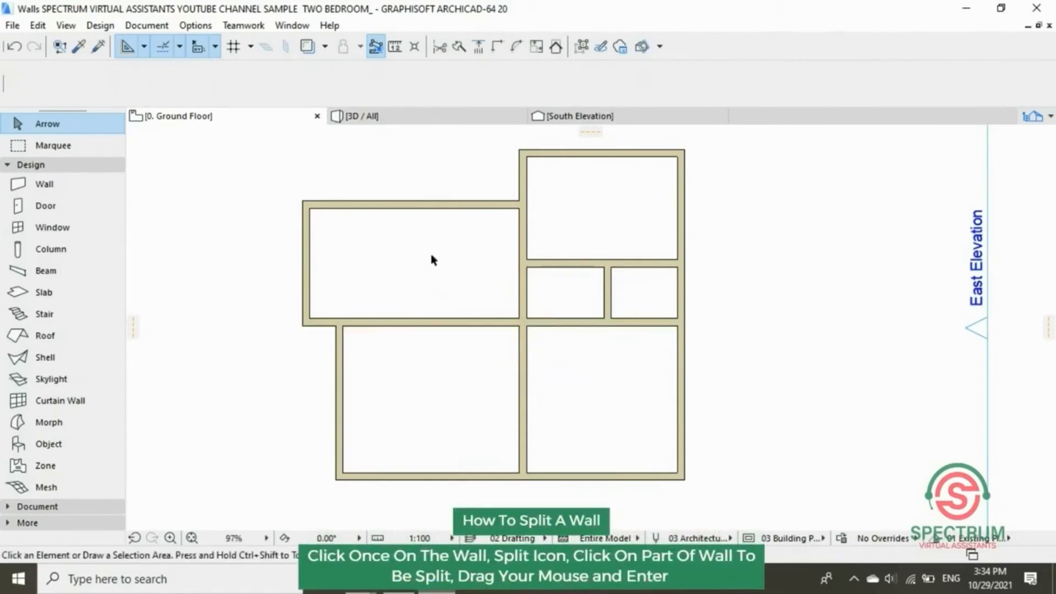
Split the left part of that wall near its left end.
{"action": "left_click", "coordinate": [443, 325]}
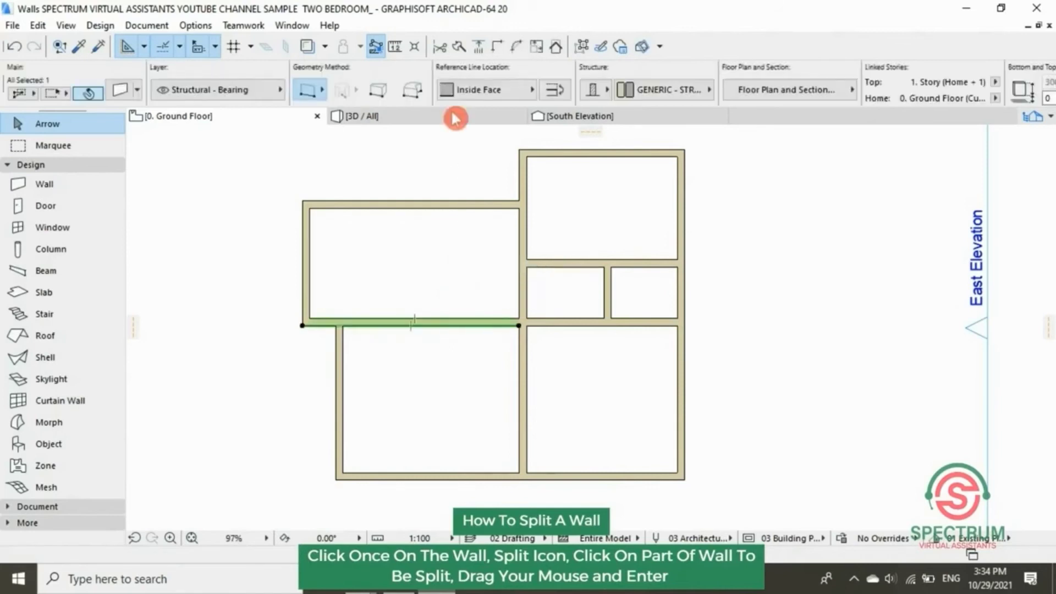
{"action": "left_click", "coordinate": [461, 45]}
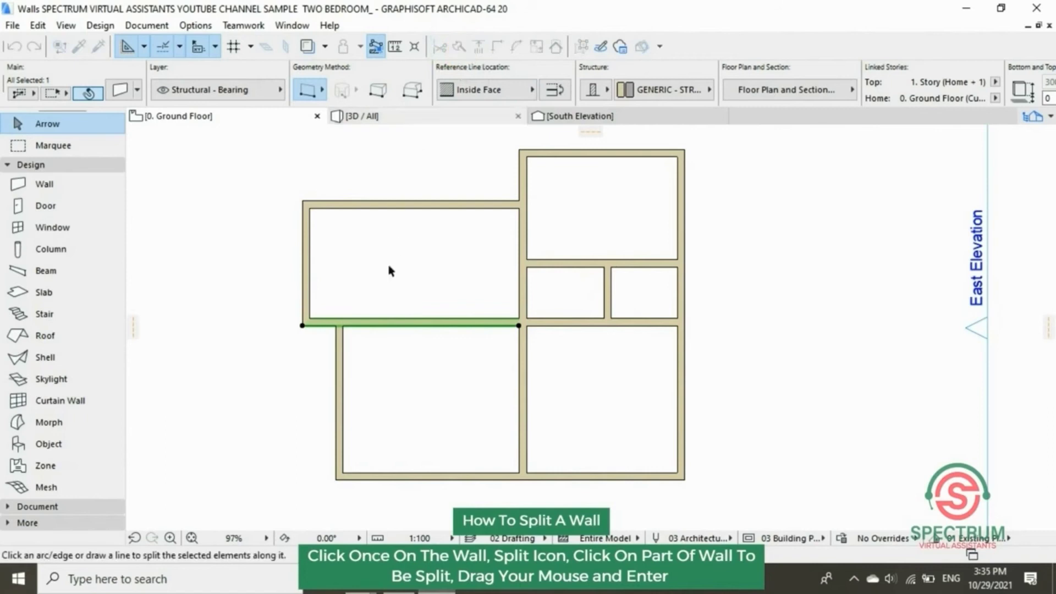
{"action": "left_click", "coordinate": [341, 321]}
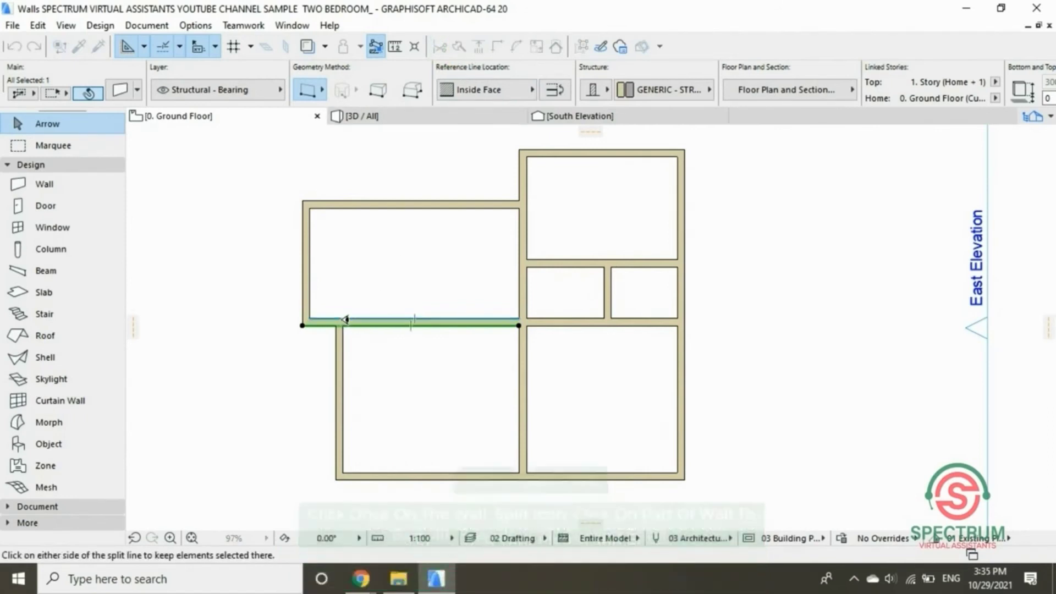
{"action": "left_click", "coordinate": [368, 327]}
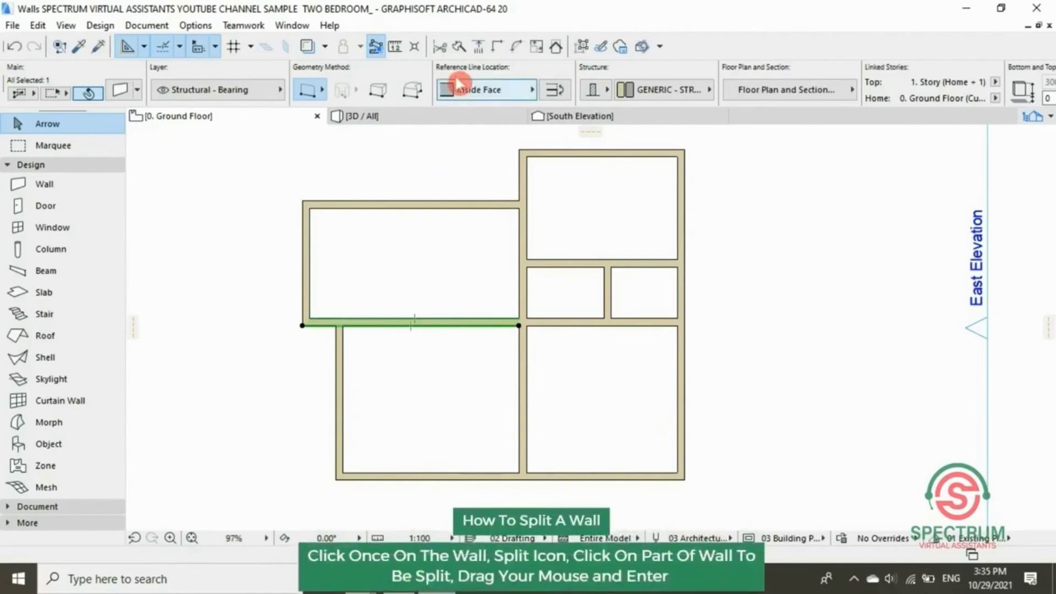
{"action": "left_click", "coordinate": [458, 51]}
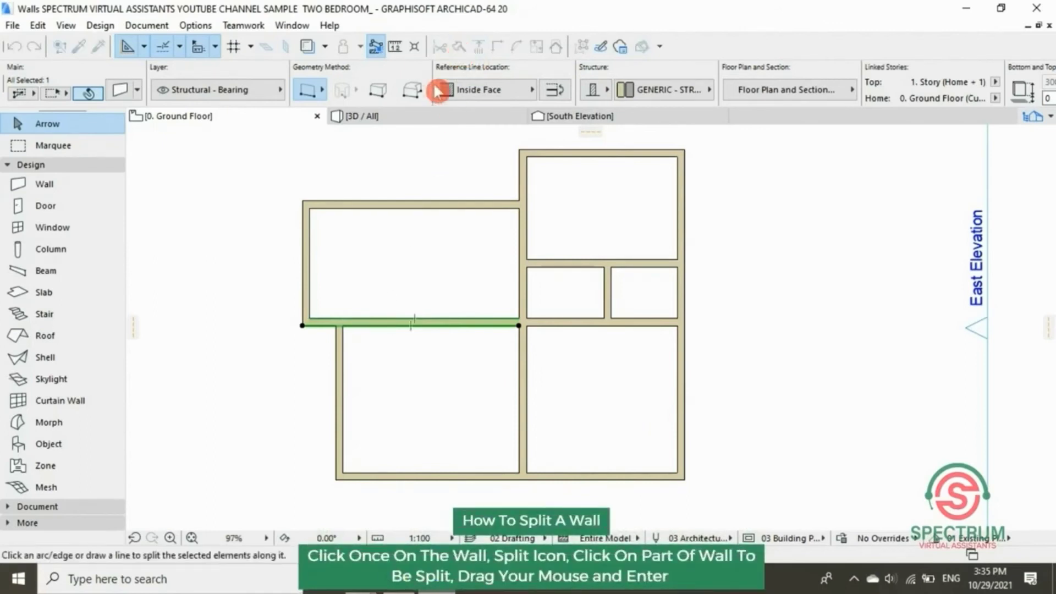
{"action": "left_click", "coordinate": [347, 325]}
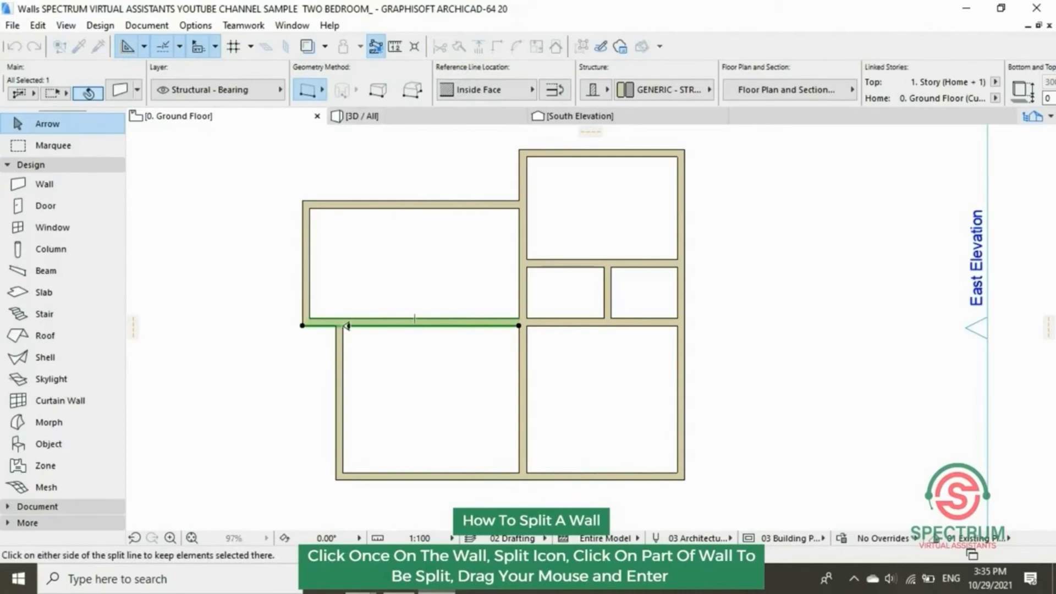
{"action": "left_click", "coordinate": [345, 325]}
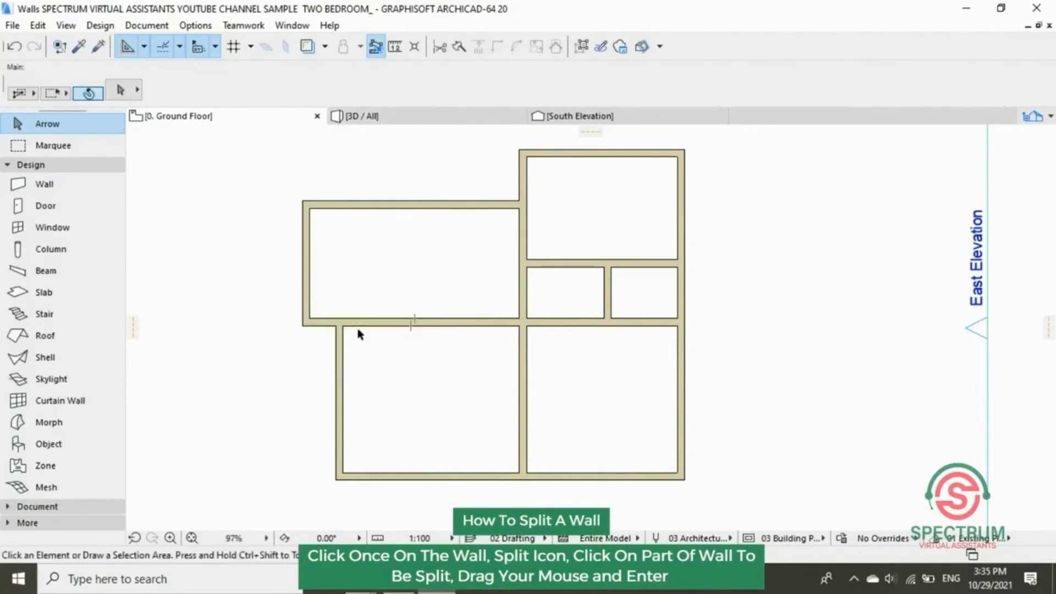
Split the wall between the left rooms with a line across its left end.
{"action": "left_click", "coordinate": [360, 324]}
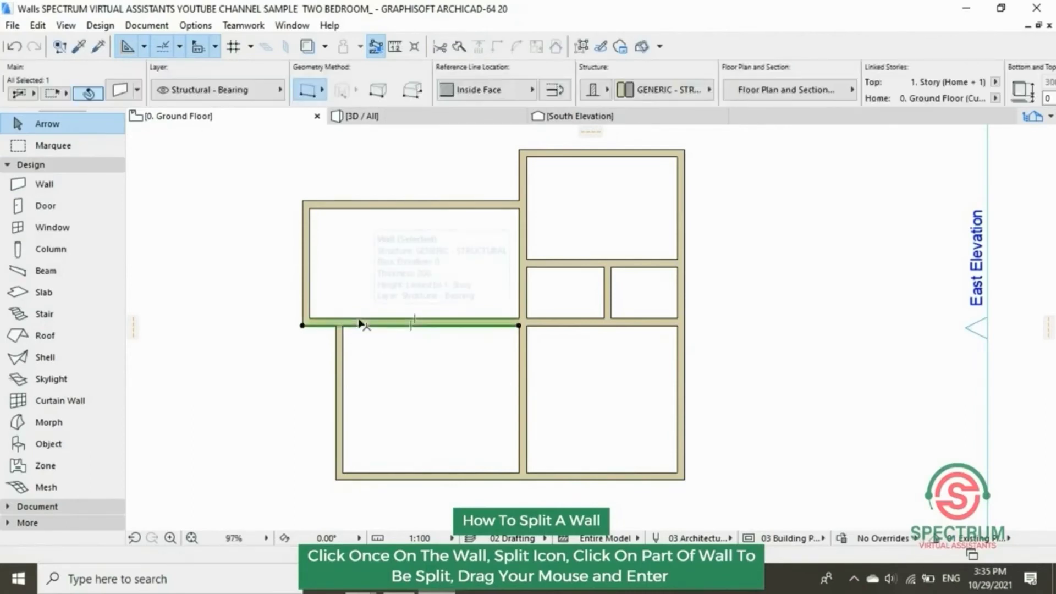
{"action": "left_click", "coordinate": [460, 52]}
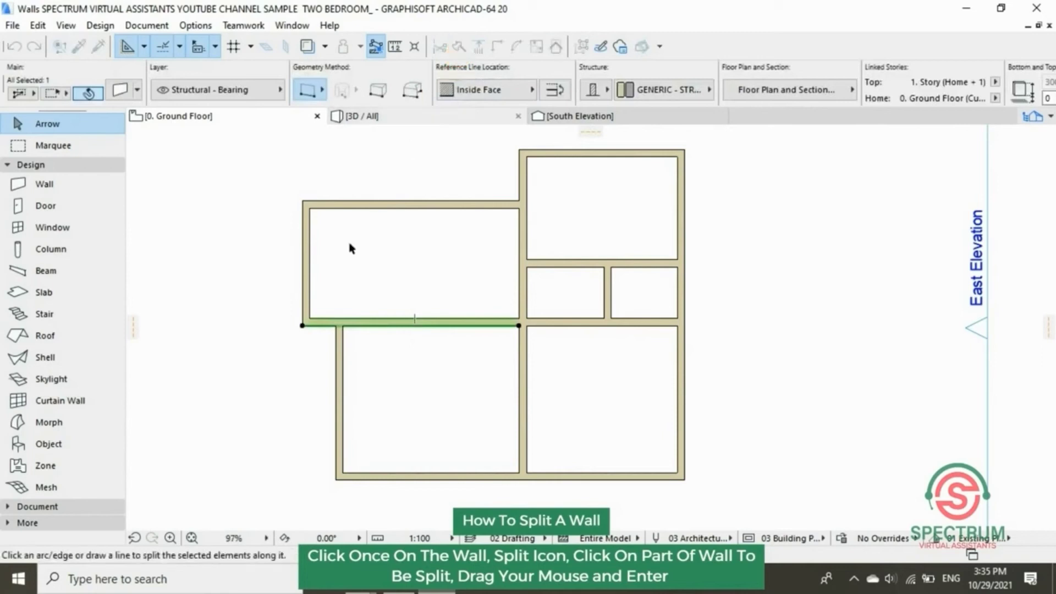
{"action": "left_click", "coordinate": [344, 326]}
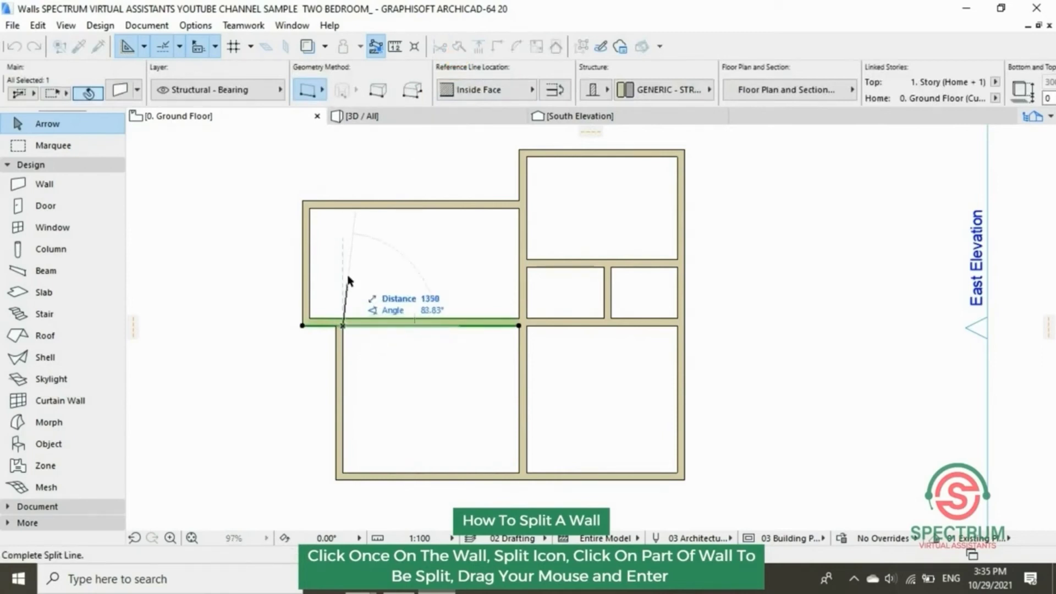
{"action": "left_click", "coordinate": [346, 274]}
{"action": "left_click", "coordinate": [391, 283]}
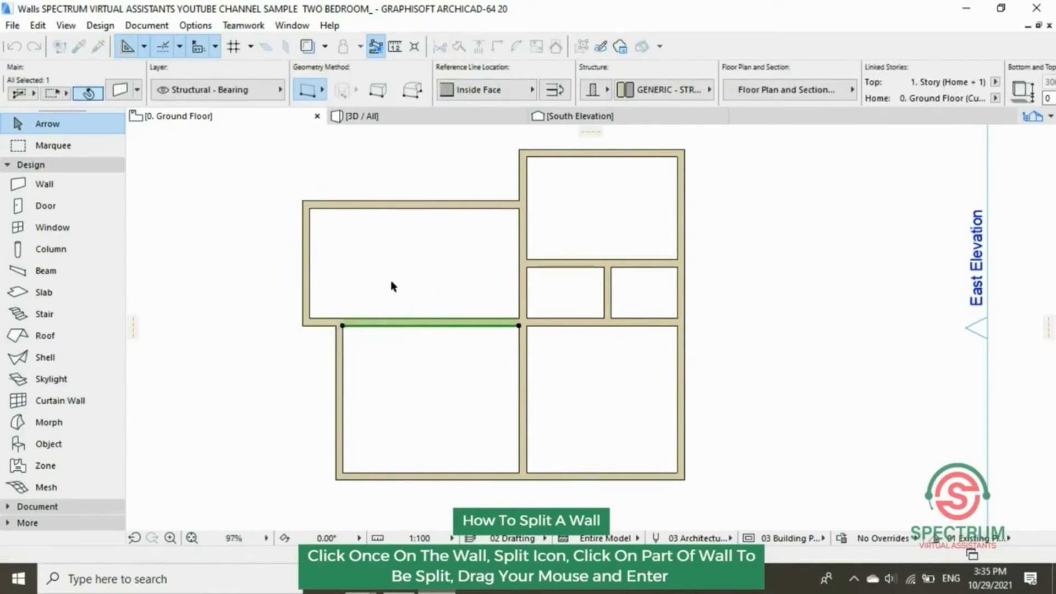
{"action": "left_click", "coordinate": [388, 269]}
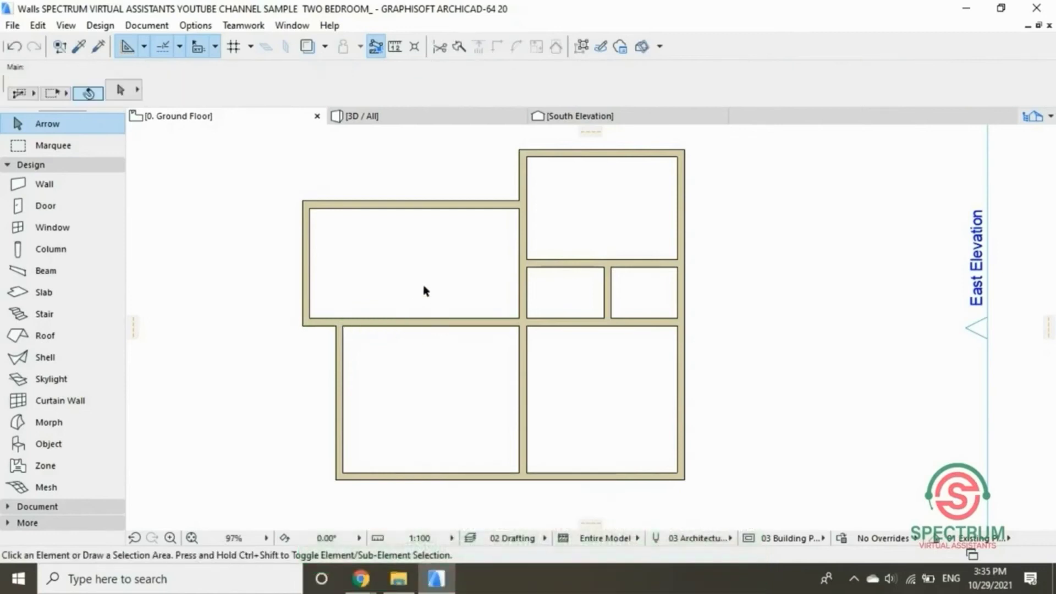
Delete the longer piece of the split left wall via the context menu.
{"action": "left_click", "coordinate": [441, 325]}
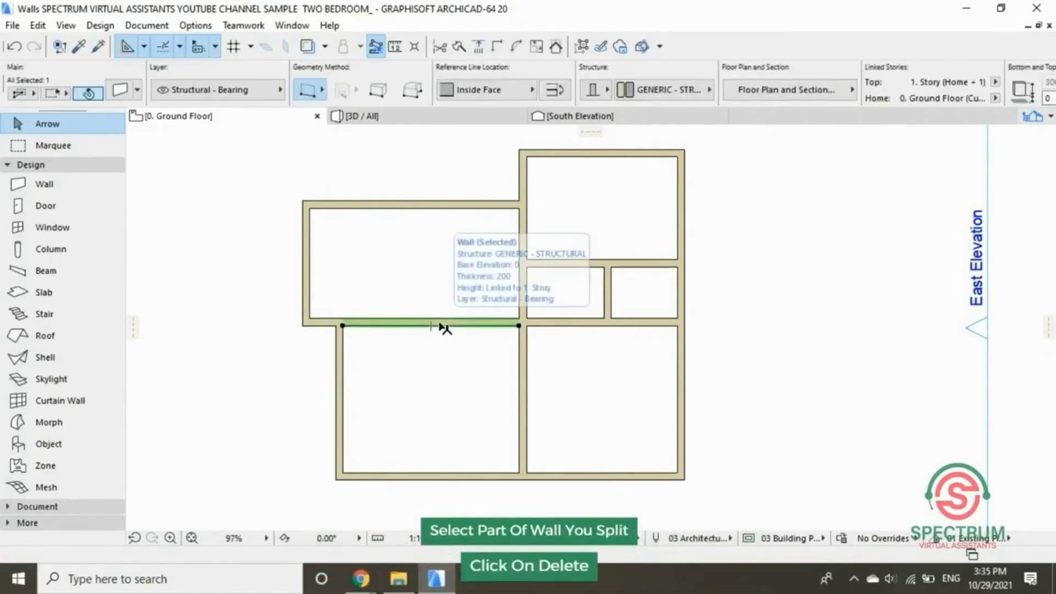
{"action": "right_click", "coordinate": [444, 326]}
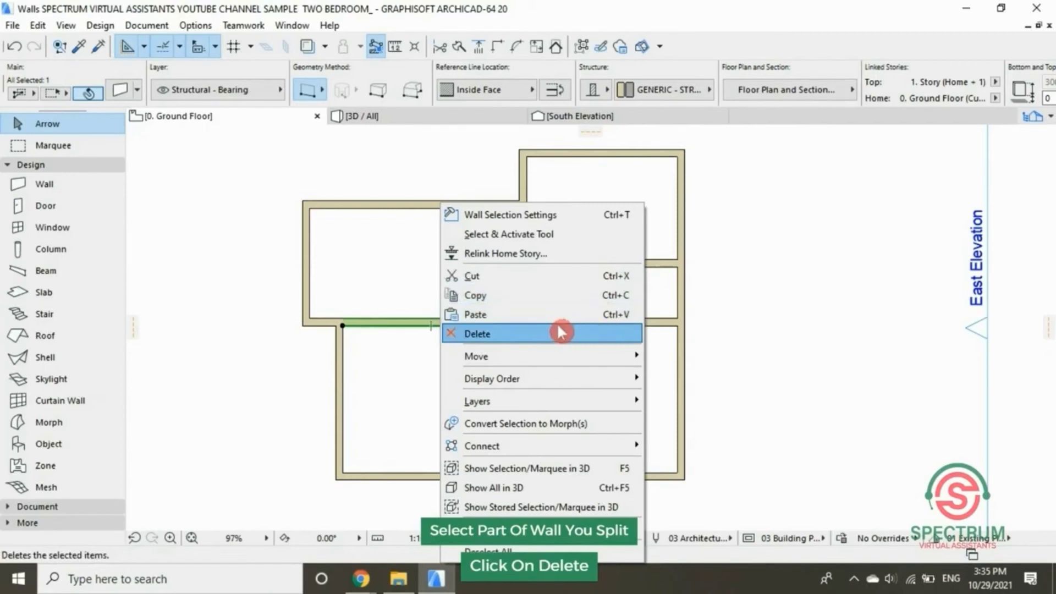
{"action": "left_click", "coordinate": [525, 341]}
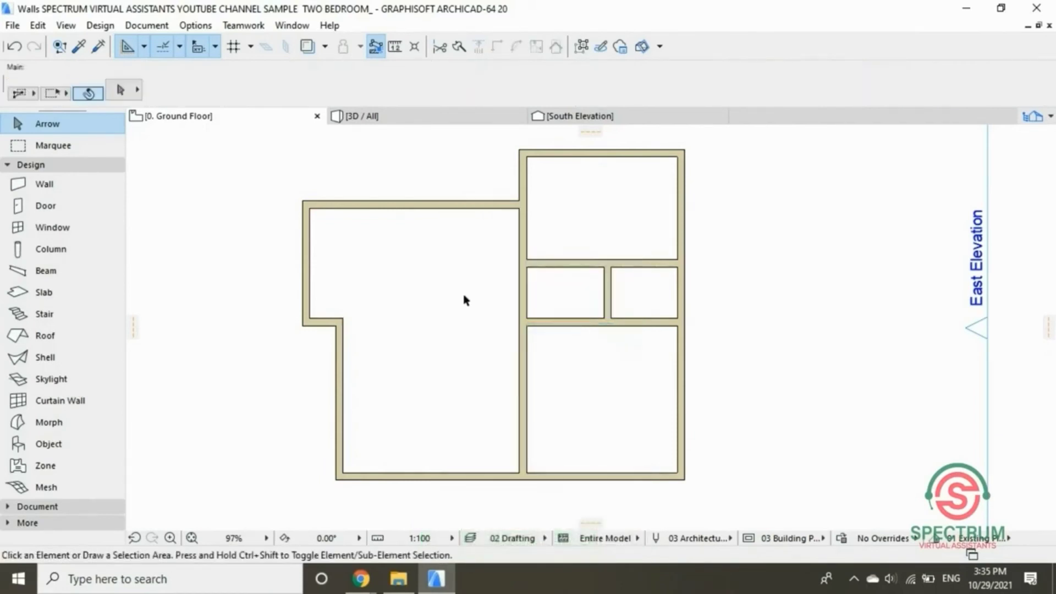
{"action": "scroll", "coordinate": [438, 339], "scroll_direction": "down", "scroll_amount": 2}
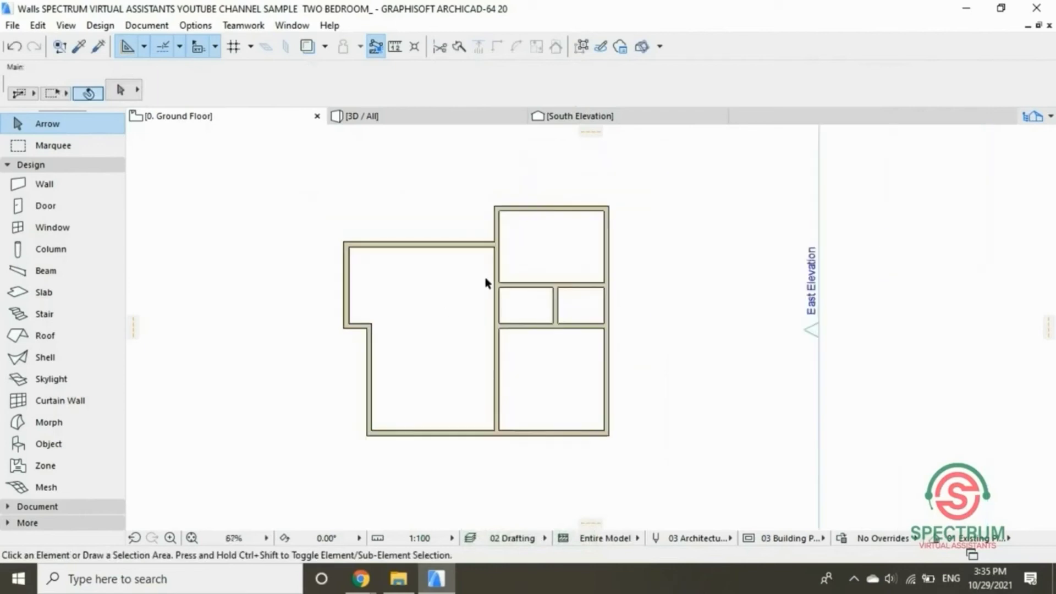
{"action": "scroll", "coordinate": [486, 284], "scroll_direction": "up", "scroll_amount": 1}
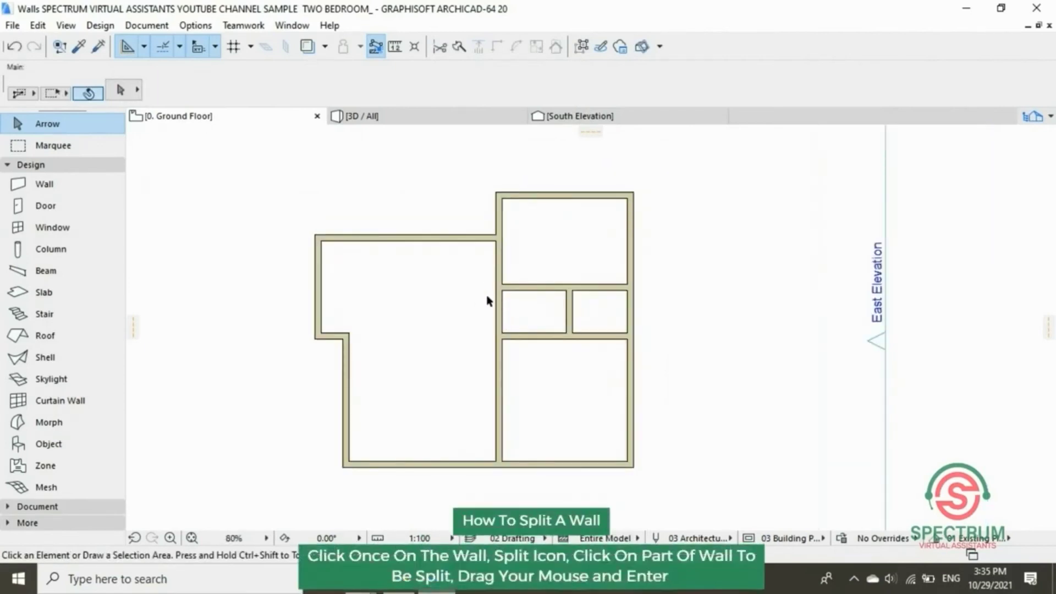
Split the central vertical wall at the small middle-left room's top edge.
{"action": "left_click", "coordinate": [501, 312]}
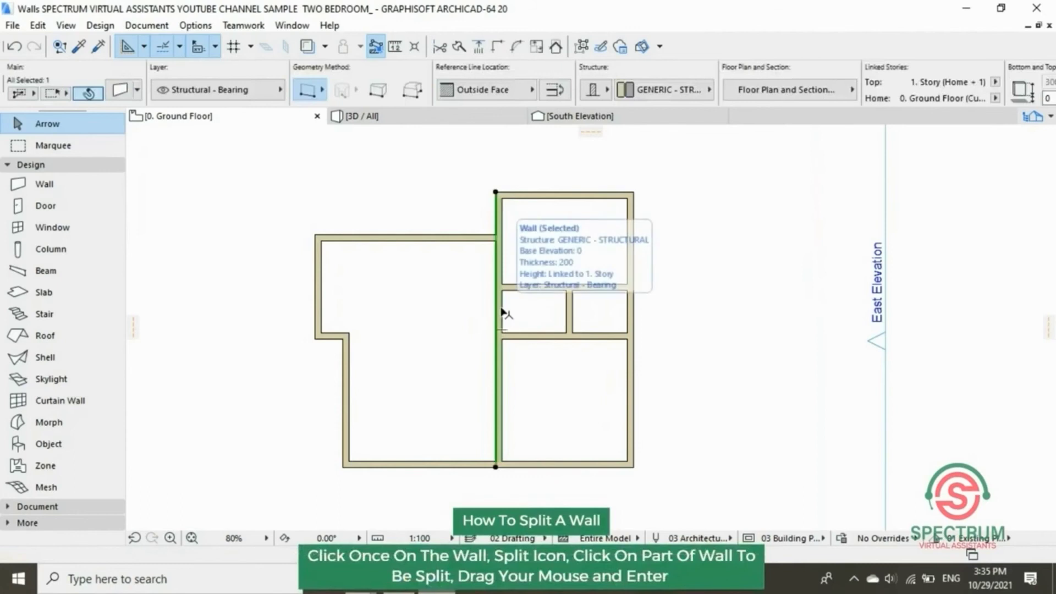
{"action": "left_click", "coordinate": [459, 47]}
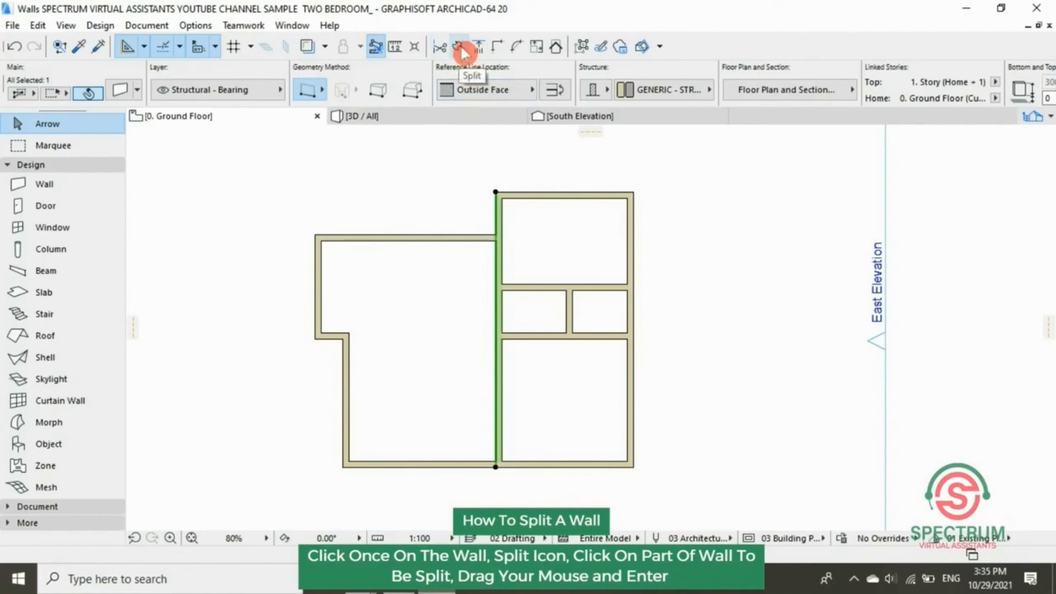
{"action": "scroll", "coordinate": [496, 305], "scroll_direction": "up", "scroll_amount": 3}
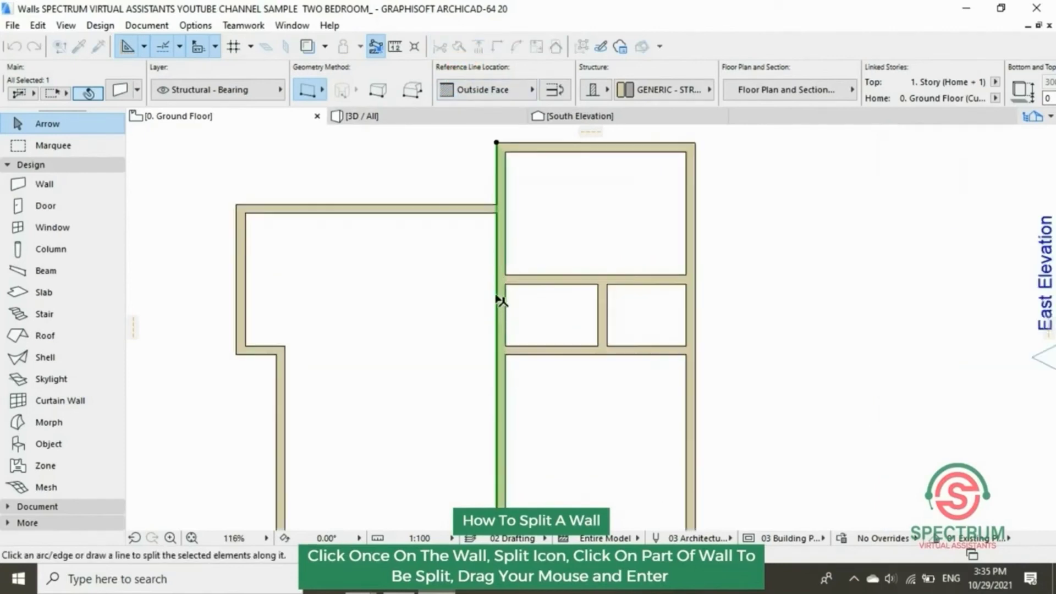
{"action": "scroll", "coordinate": [497, 298], "scroll_direction": "up", "scroll_amount": 1}
{"action": "left_click", "coordinate": [509, 286]}
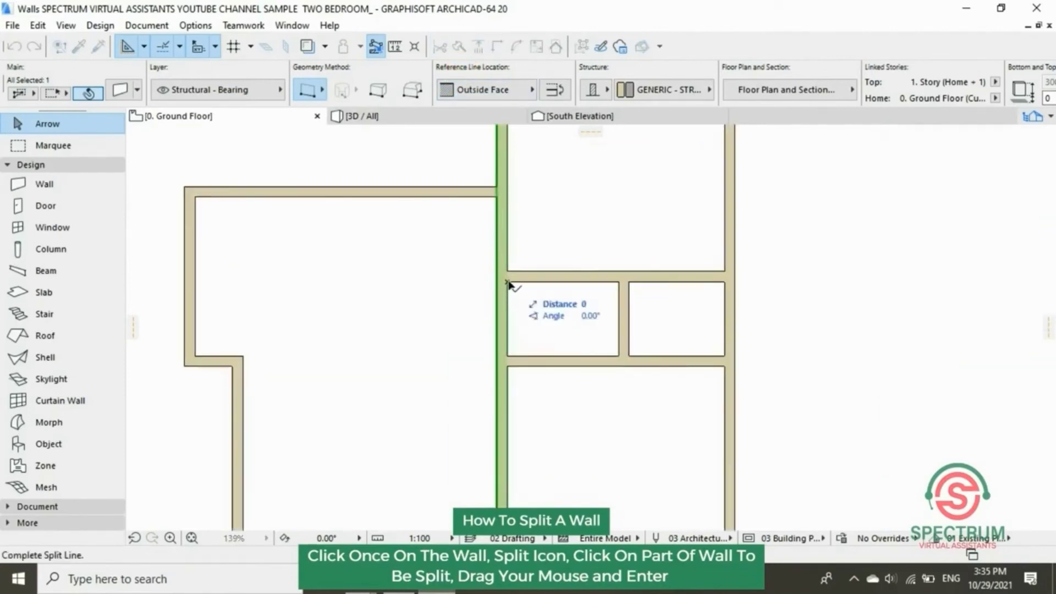
{"action": "left_click", "coordinate": [468, 280]}
{"action": "left_click", "coordinate": [472, 316]}
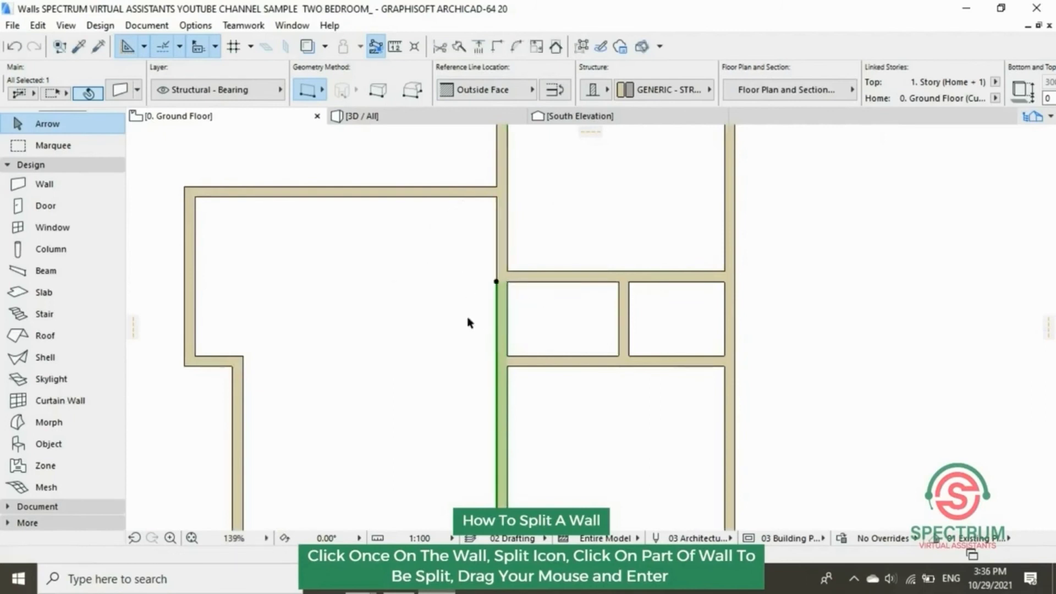
{"action": "left_click", "coordinate": [464, 308]}
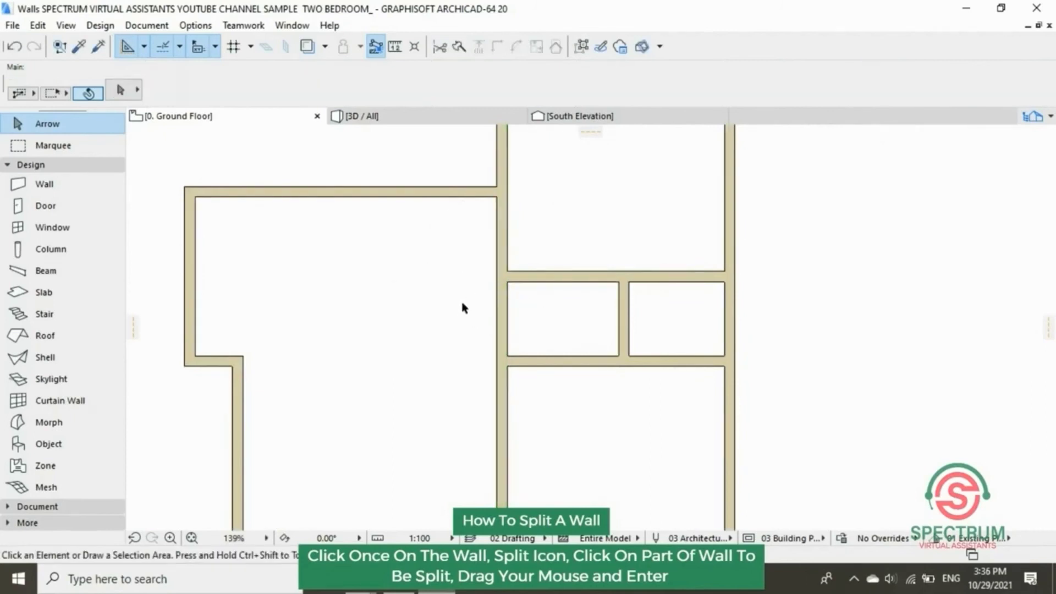
Split the lower wall part at the small room's bottom edge.
{"action": "left_click", "coordinate": [503, 325]}
{"action": "left_click", "coordinate": [459, 48]}
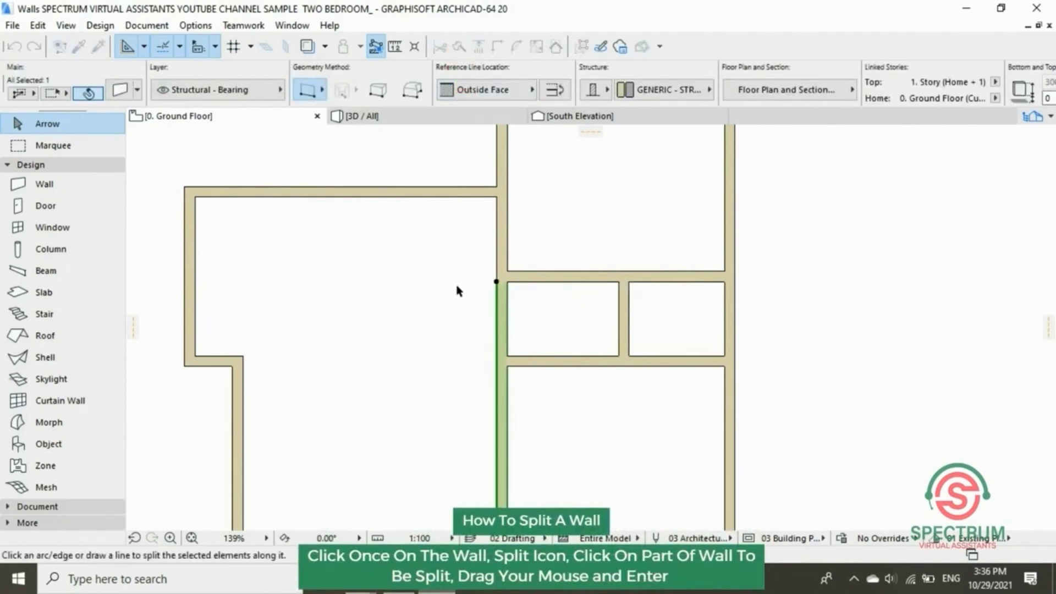
{"action": "left_click", "coordinate": [507, 357]}
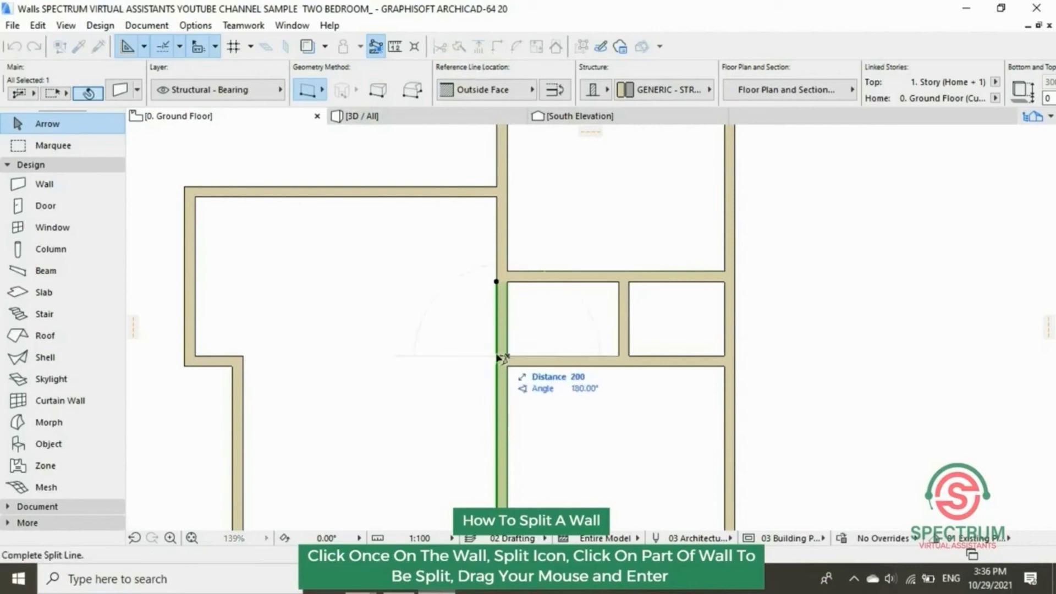
{"action": "left_click", "coordinate": [439, 356]}
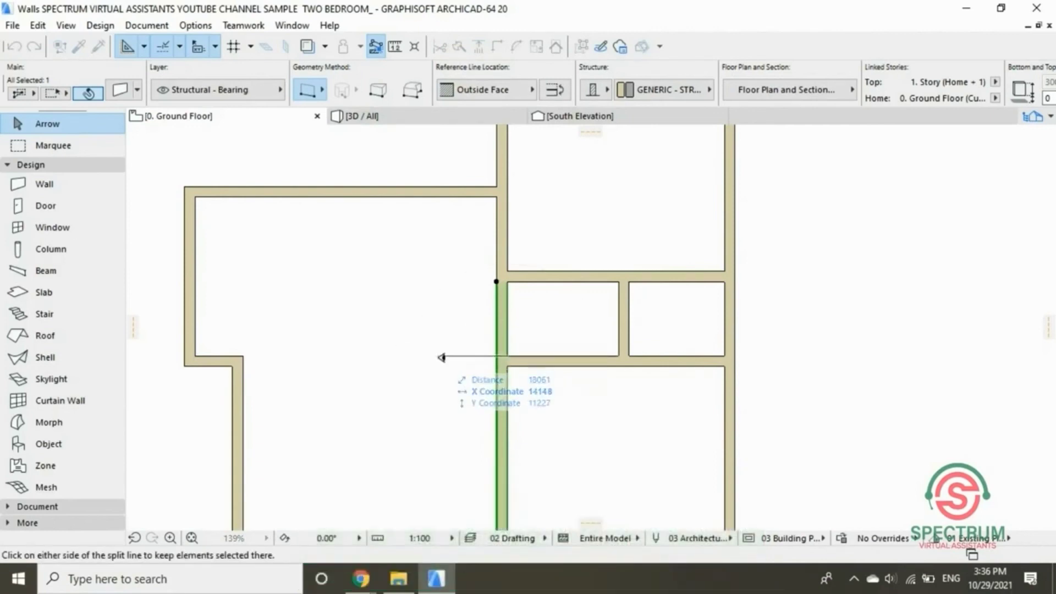
{"action": "left_click", "coordinate": [440, 386]}
{"action": "left_click", "coordinate": [451, 314]}
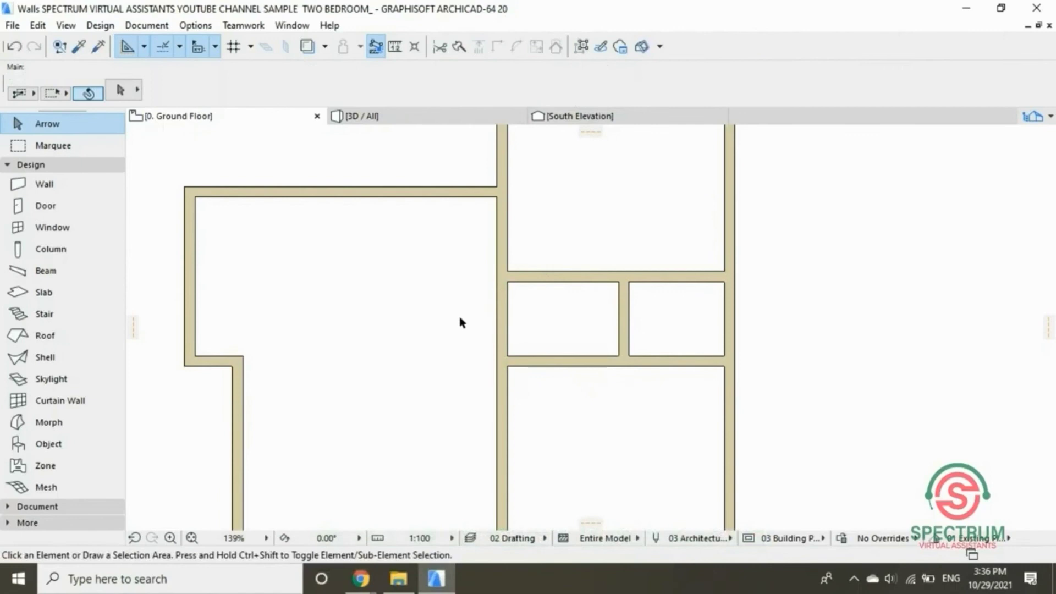
{"action": "scroll", "coordinate": [460, 322], "scroll_direction": "down", "scroll_amount": 3}
{"action": "scroll", "coordinate": [441, 344], "scroll_direction": "up", "scroll_amount": 1}
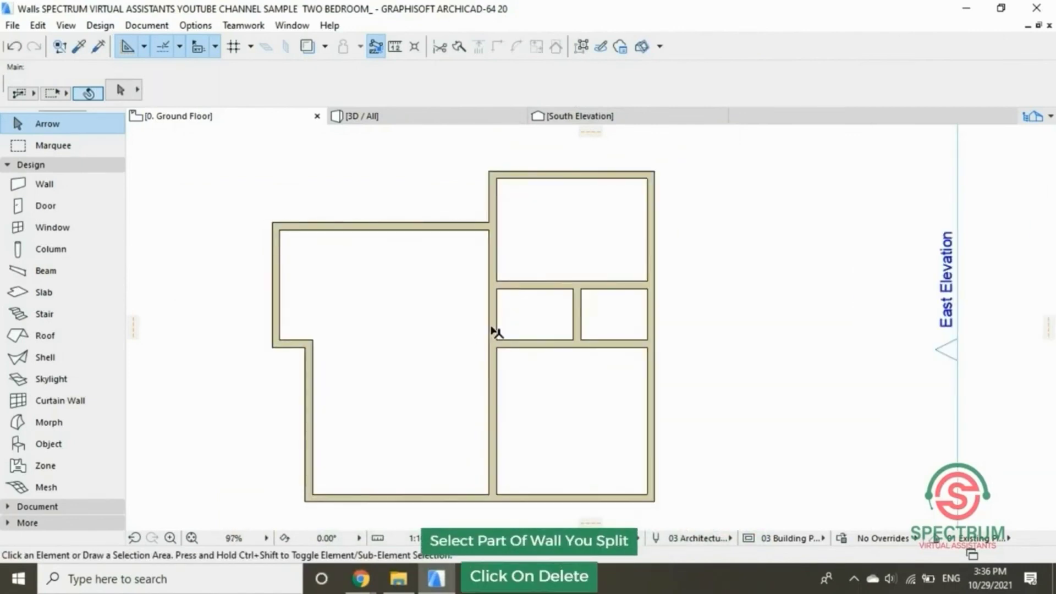
Delete the short central wall piece beside the small middle-left room.
{"action": "left_click", "coordinate": [492, 315]}
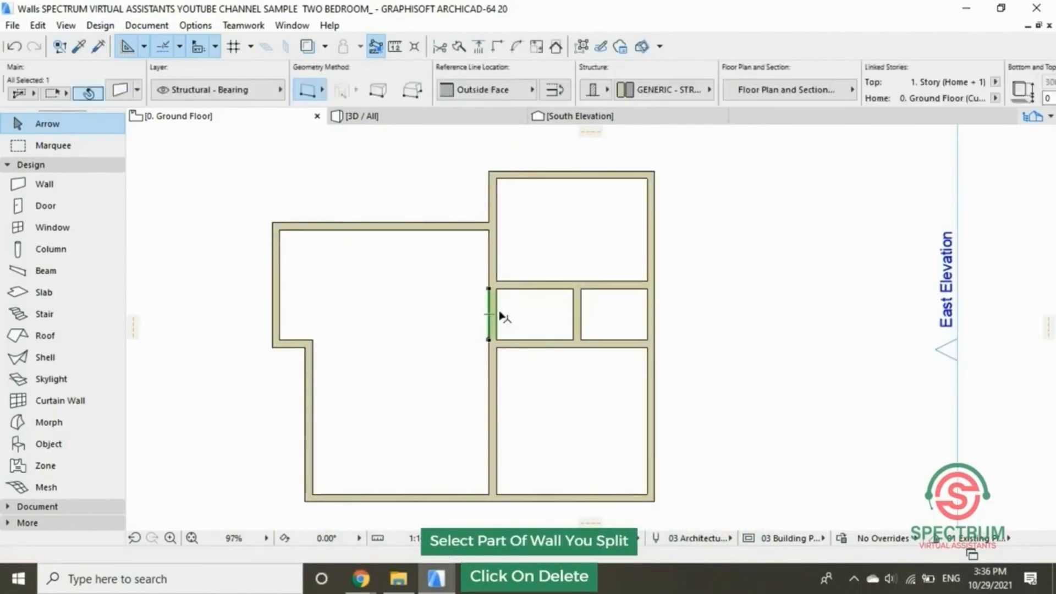
{"action": "right_click", "coordinate": [495, 314]}
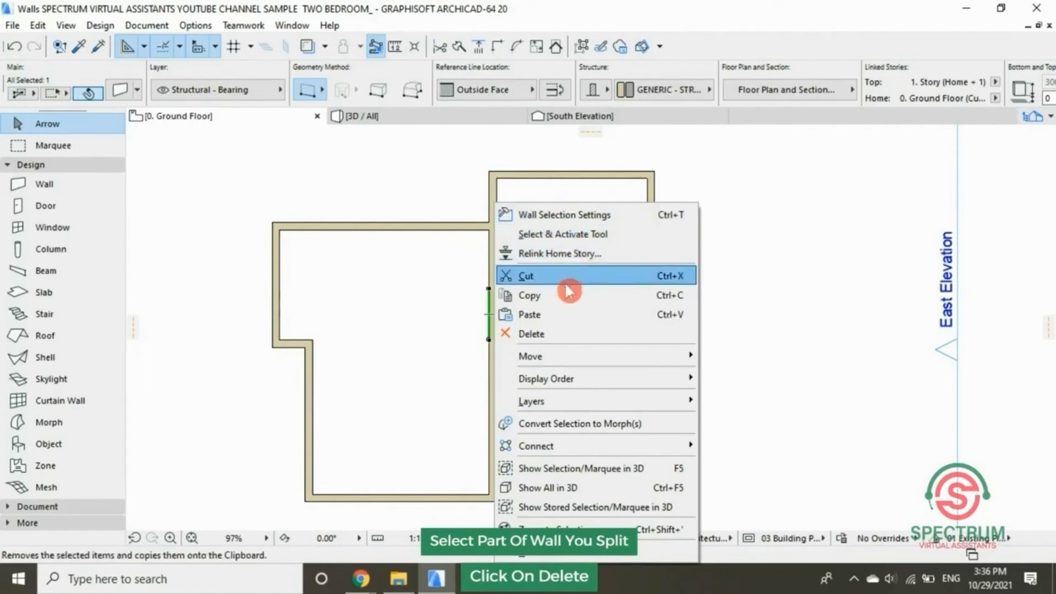
{"action": "left_click", "coordinate": [548, 342]}
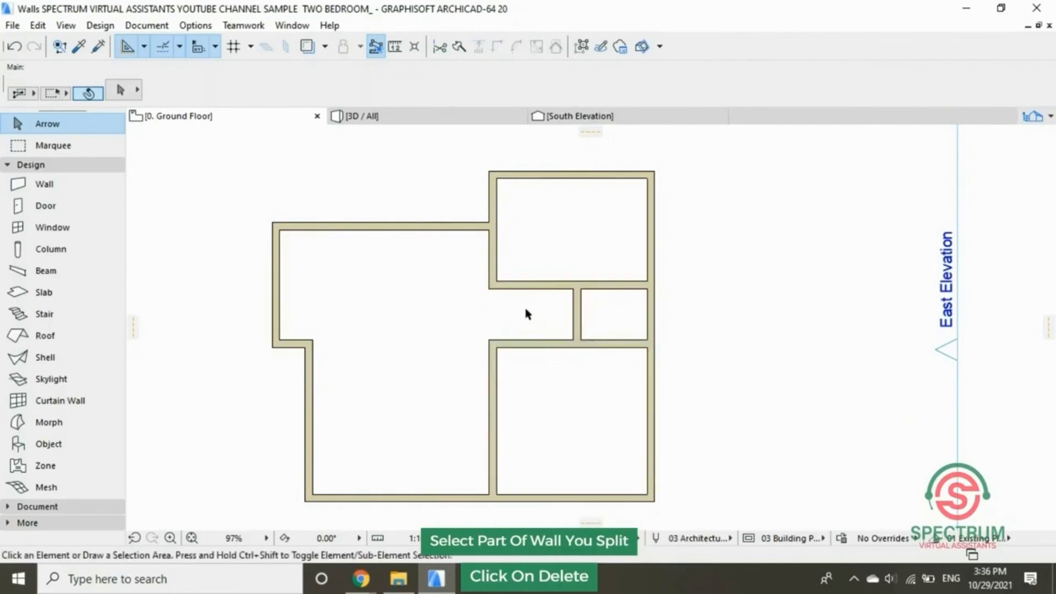
{"action": "scroll", "coordinate": [452, 286], "scroll_direction": "down", "scroll_amount": 1}
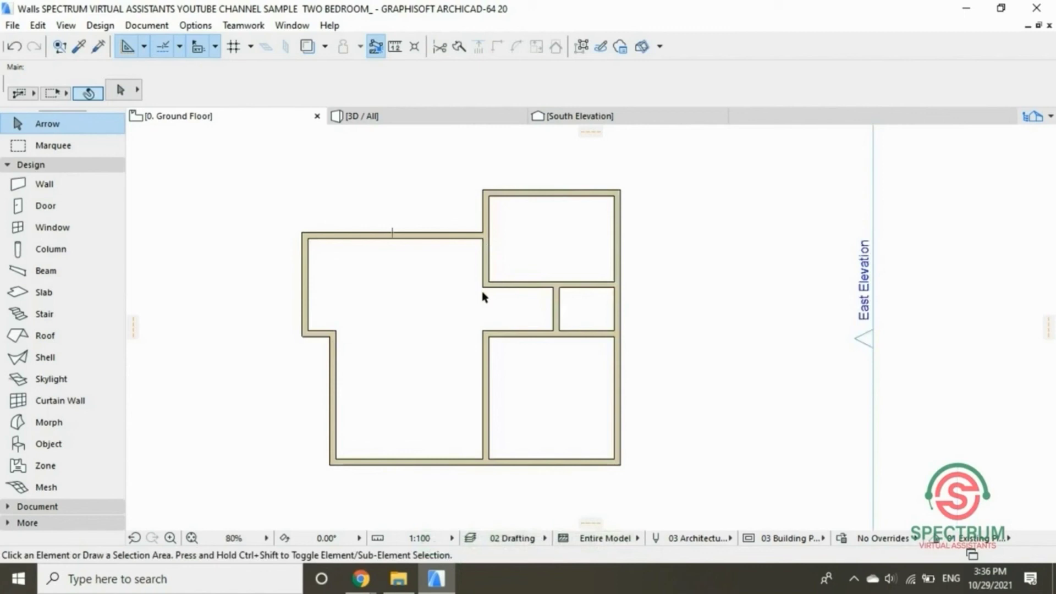
{"action": "left_click", "coordinate": [554, 283]}
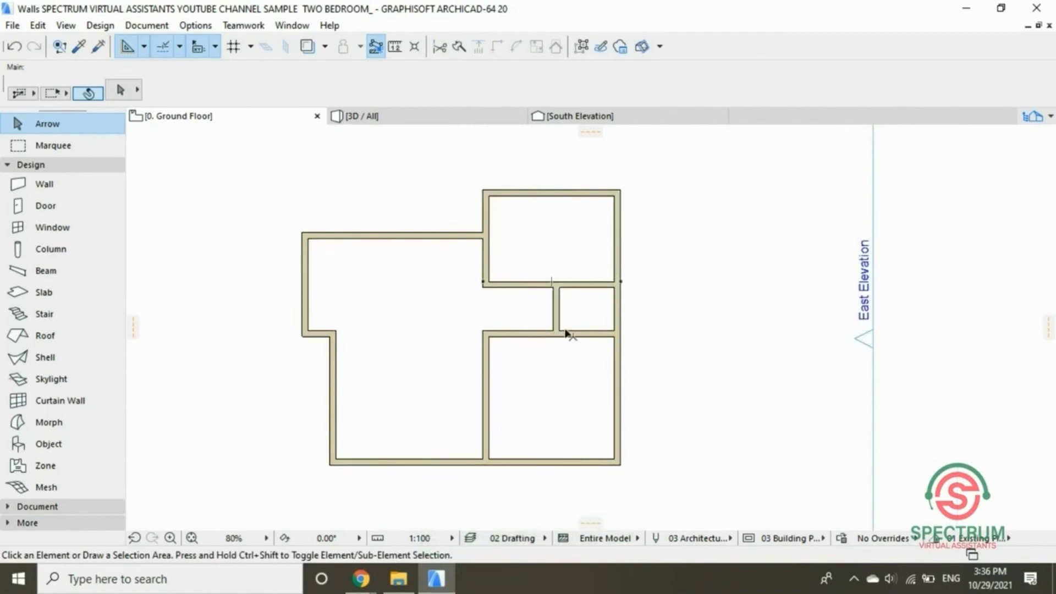